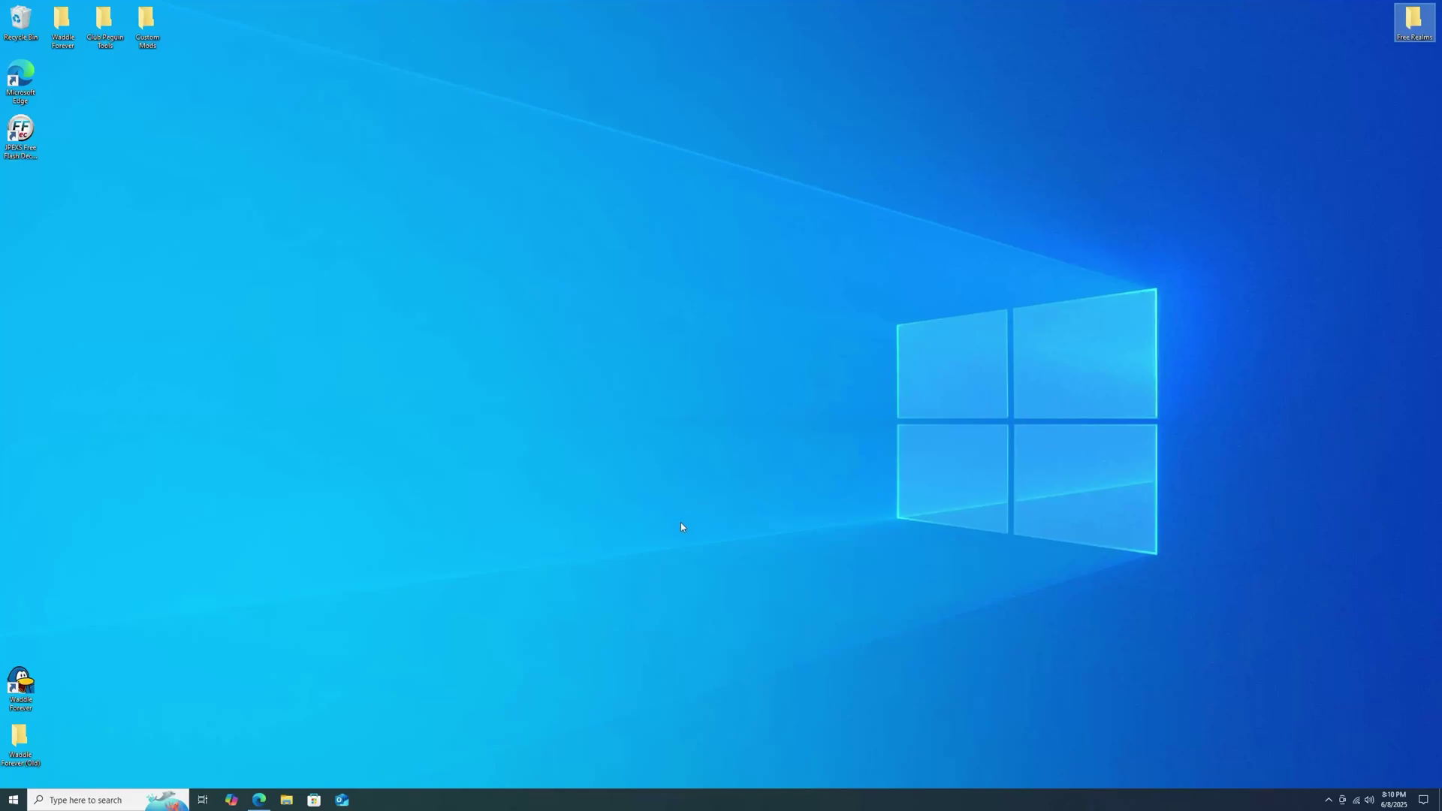
Step: Switch to Microsoft Edge and, from the "open source free realms" search results, reach the Open-Source-Free-Realms organization's OSFR-Launcher repository on GitHub
{"action": "left_click", "coordinate": [262, 796]}
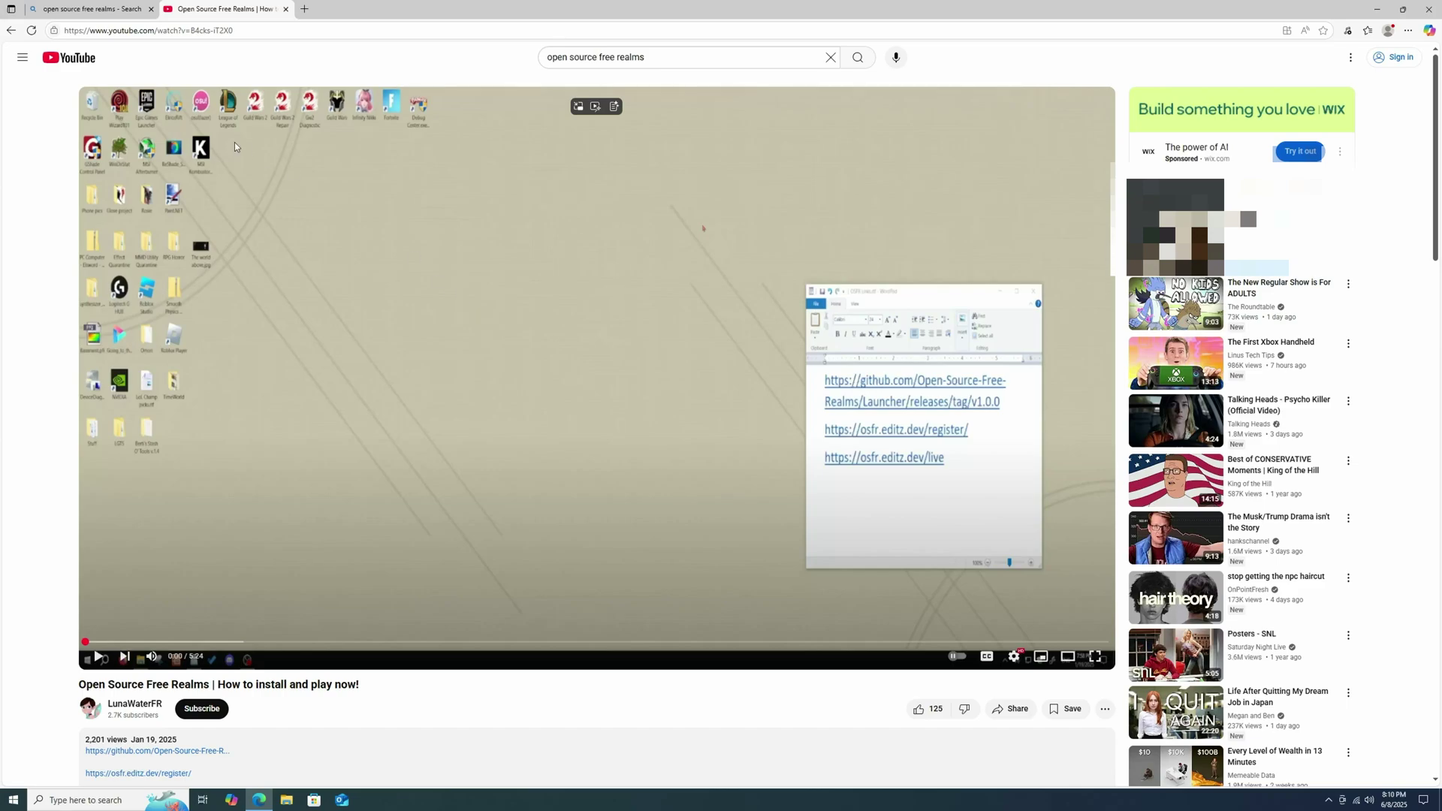
{"action": "left_click", "coordinate": [91, 9]}
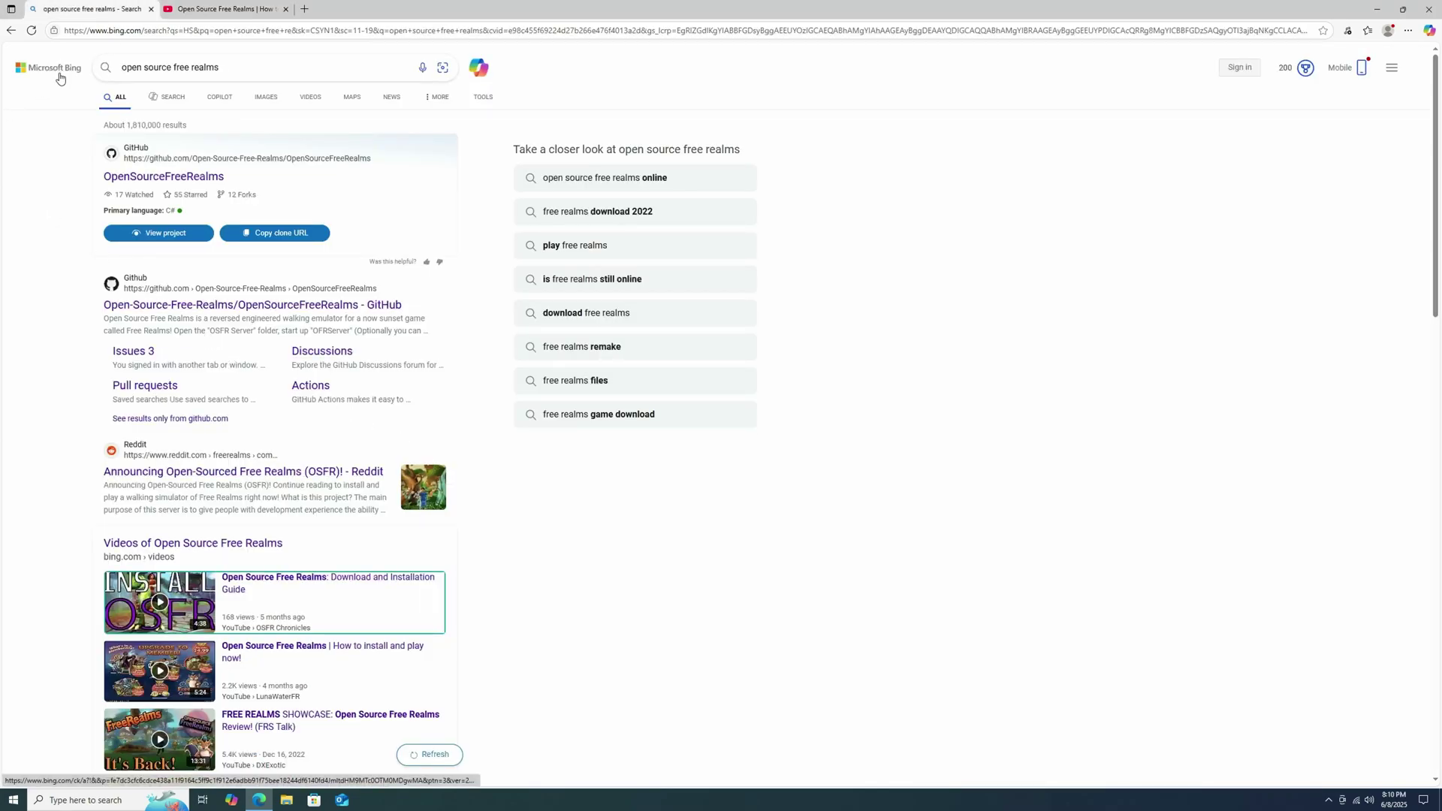
{"action": "left_click", "coordinate": [205, 306]}
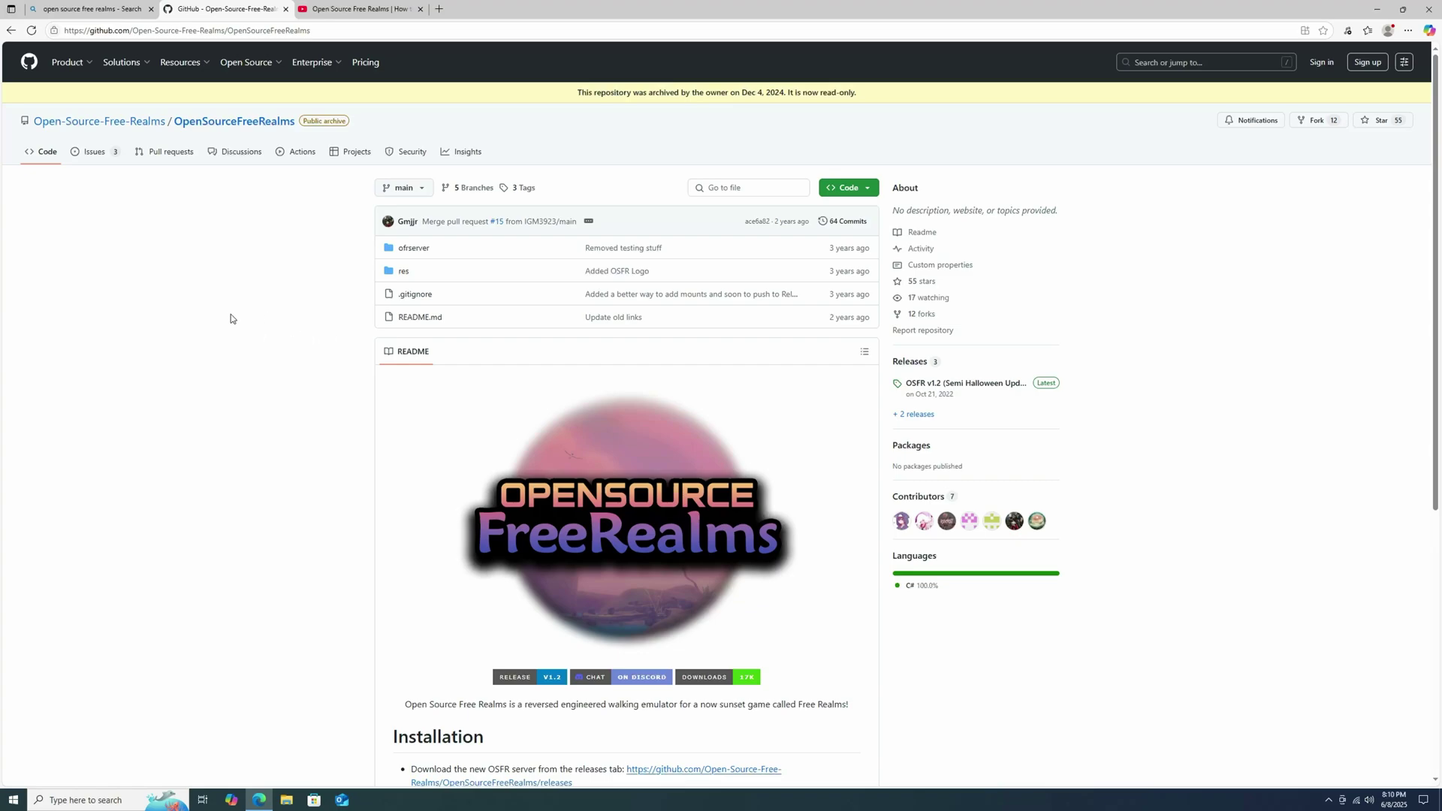
{"action": "mouse_move", "coordinate": [89, 125]}
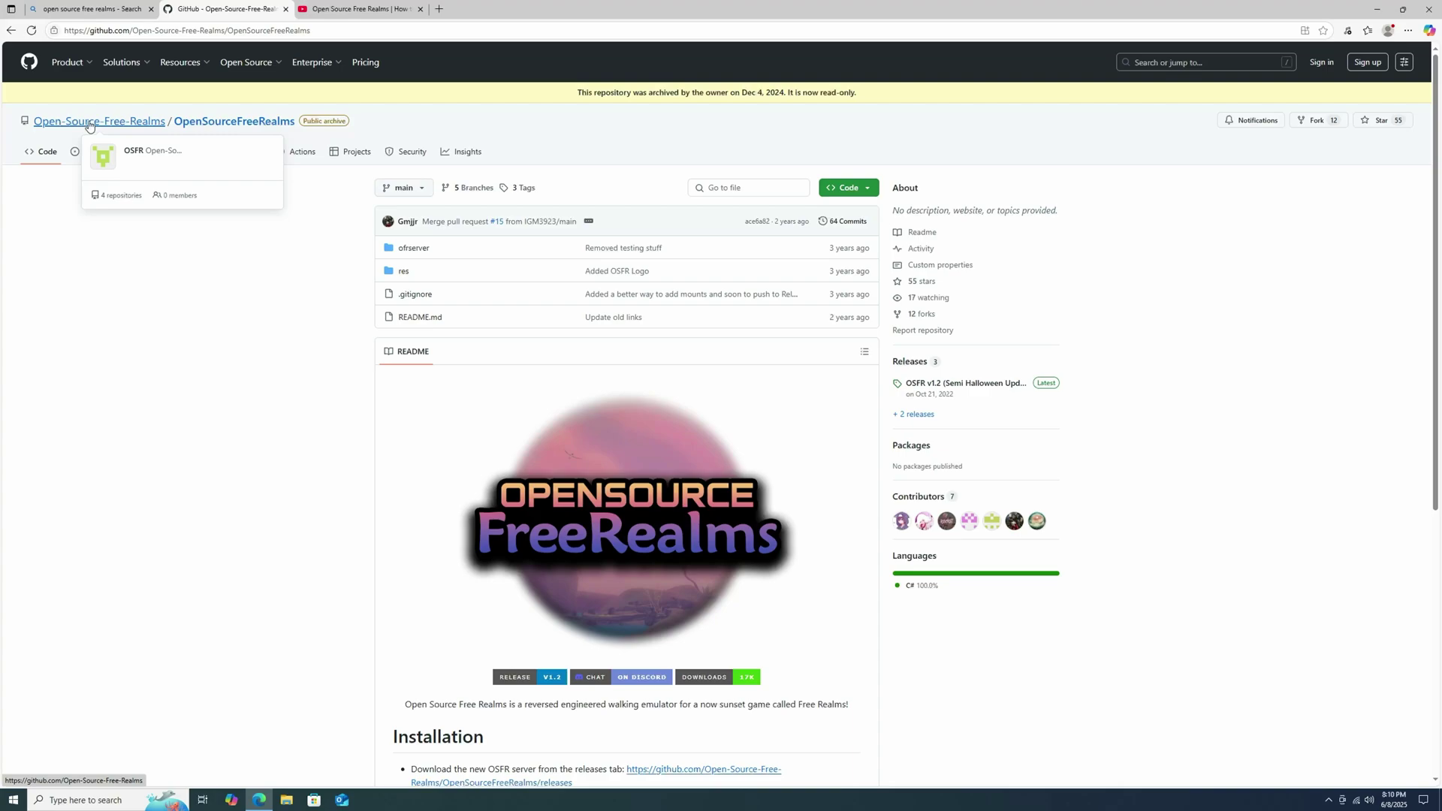
{"action": "left_click", "coordinate": [92, 127]}
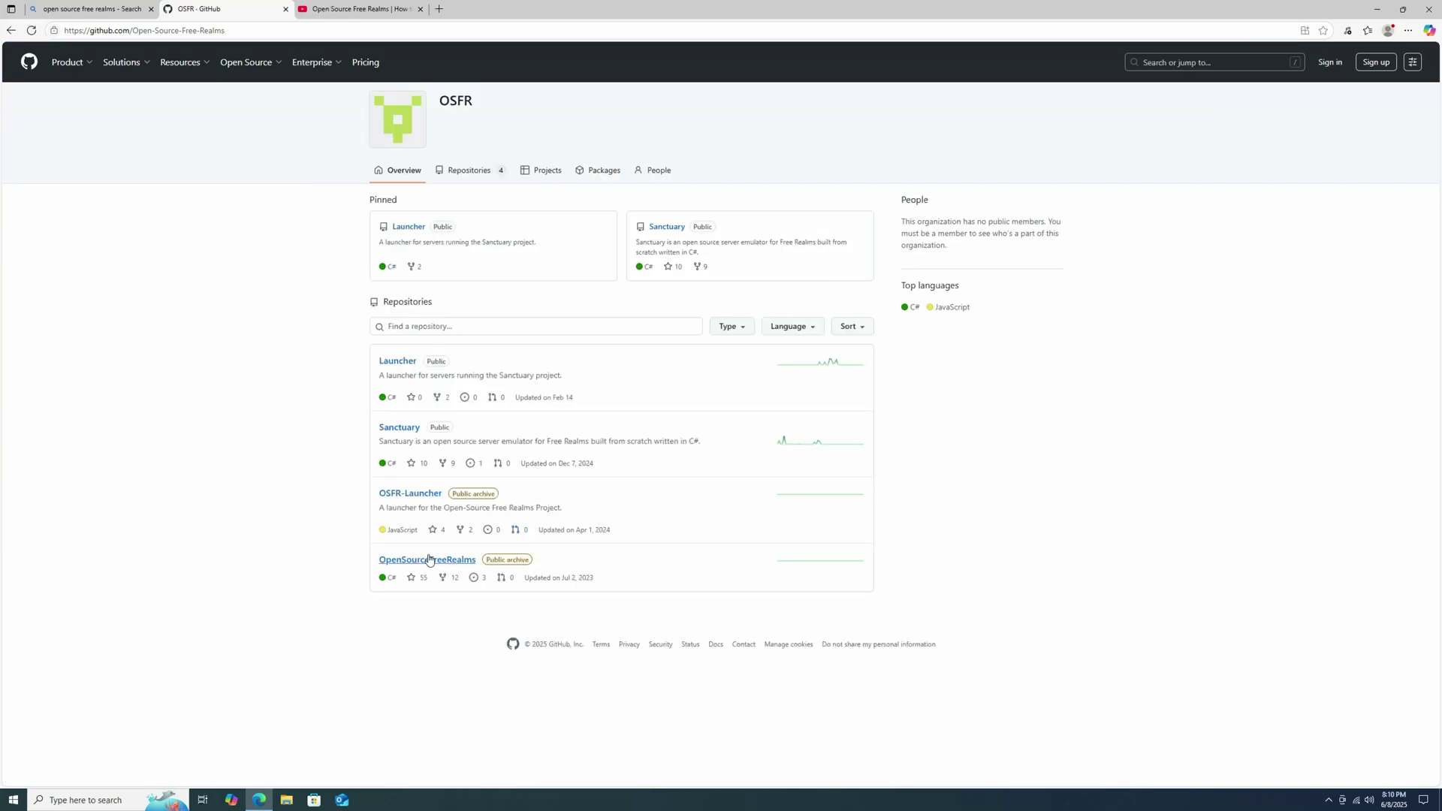
{"action": "left_click", "coordinate": [413, 498]}
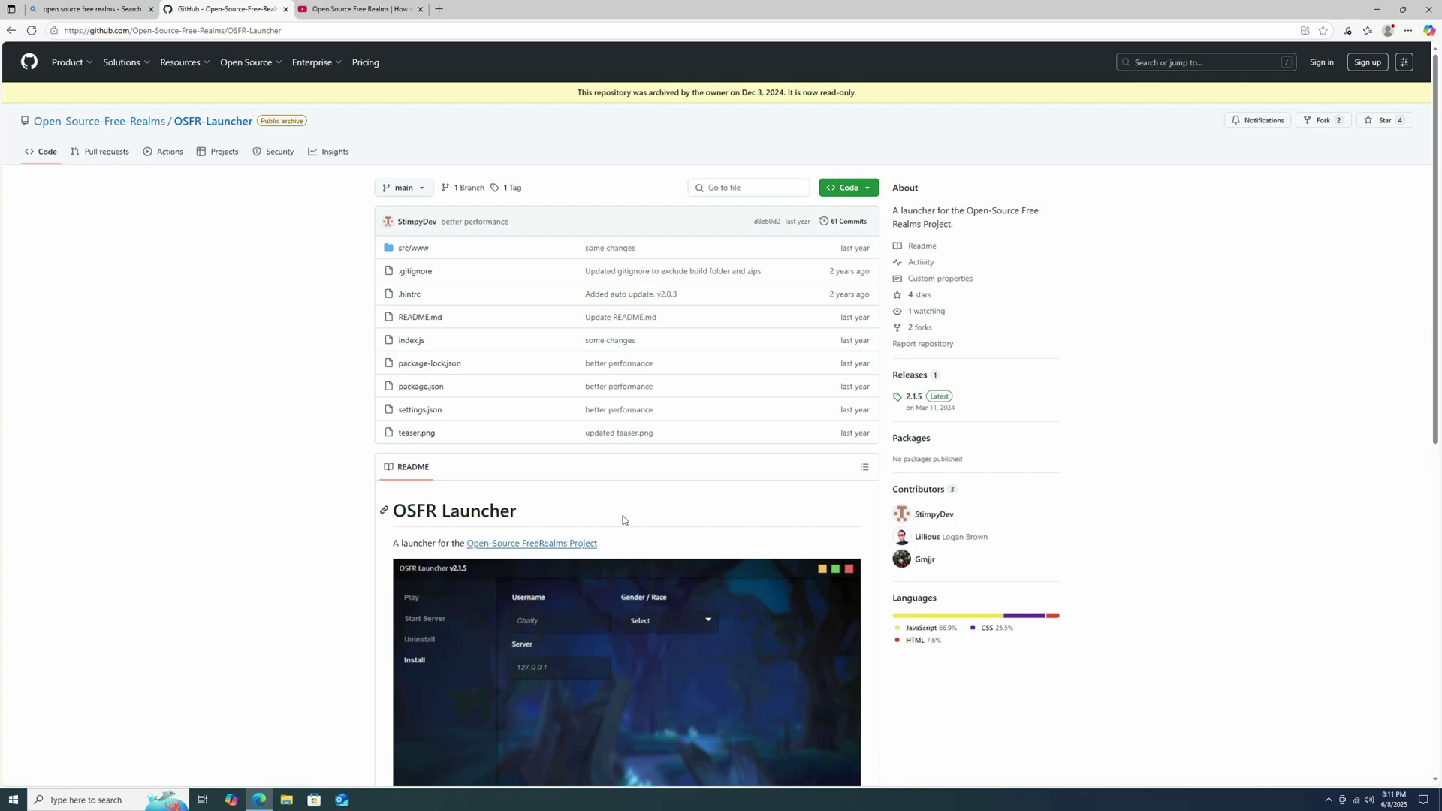
Step: Download OSFRLauncher-win32-x64.7z from the repository's latest release, 2.1.5, and minimize the browser
{"action": "scroll", "coordinate": [623, 520], "scroll_direction": "down", "scroll_amount": 3}
{"action": "scroll", "coordinate": [615, 535], "scroll_direction": "down", "scroll_amount": 1}
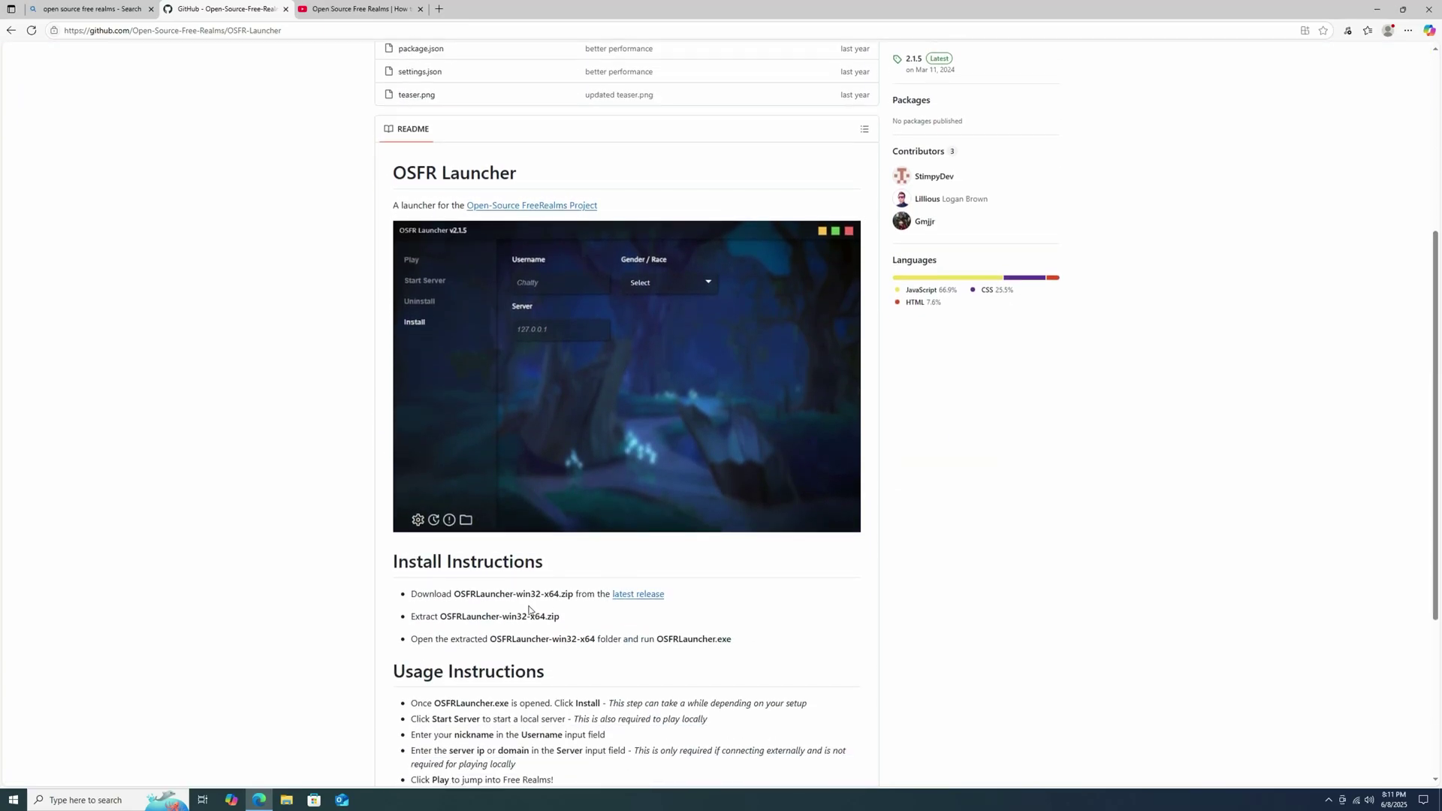
{"action": "left_click", "coordinate": [641, 596]}
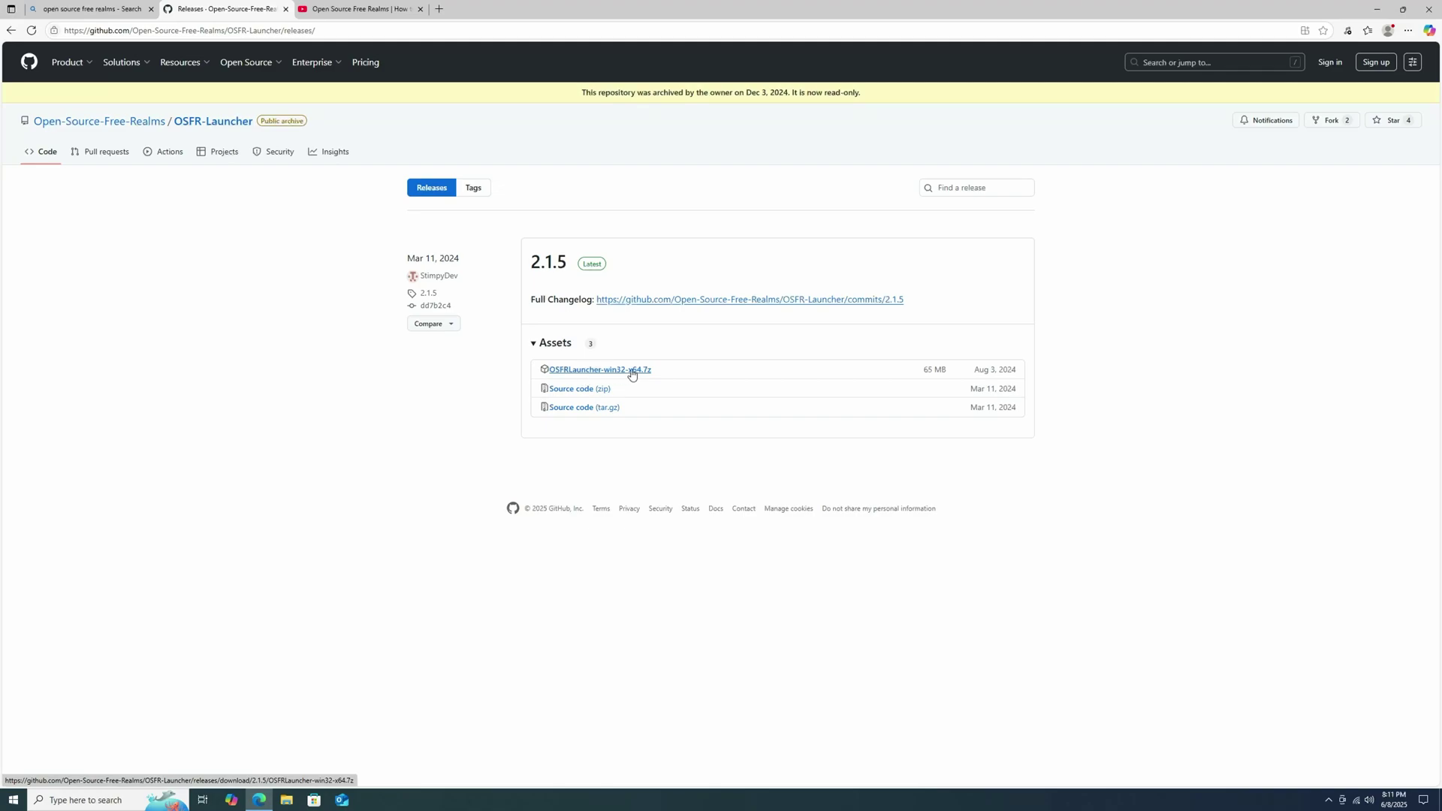
{"action": "left_click", "coordinate": [623, 372]}
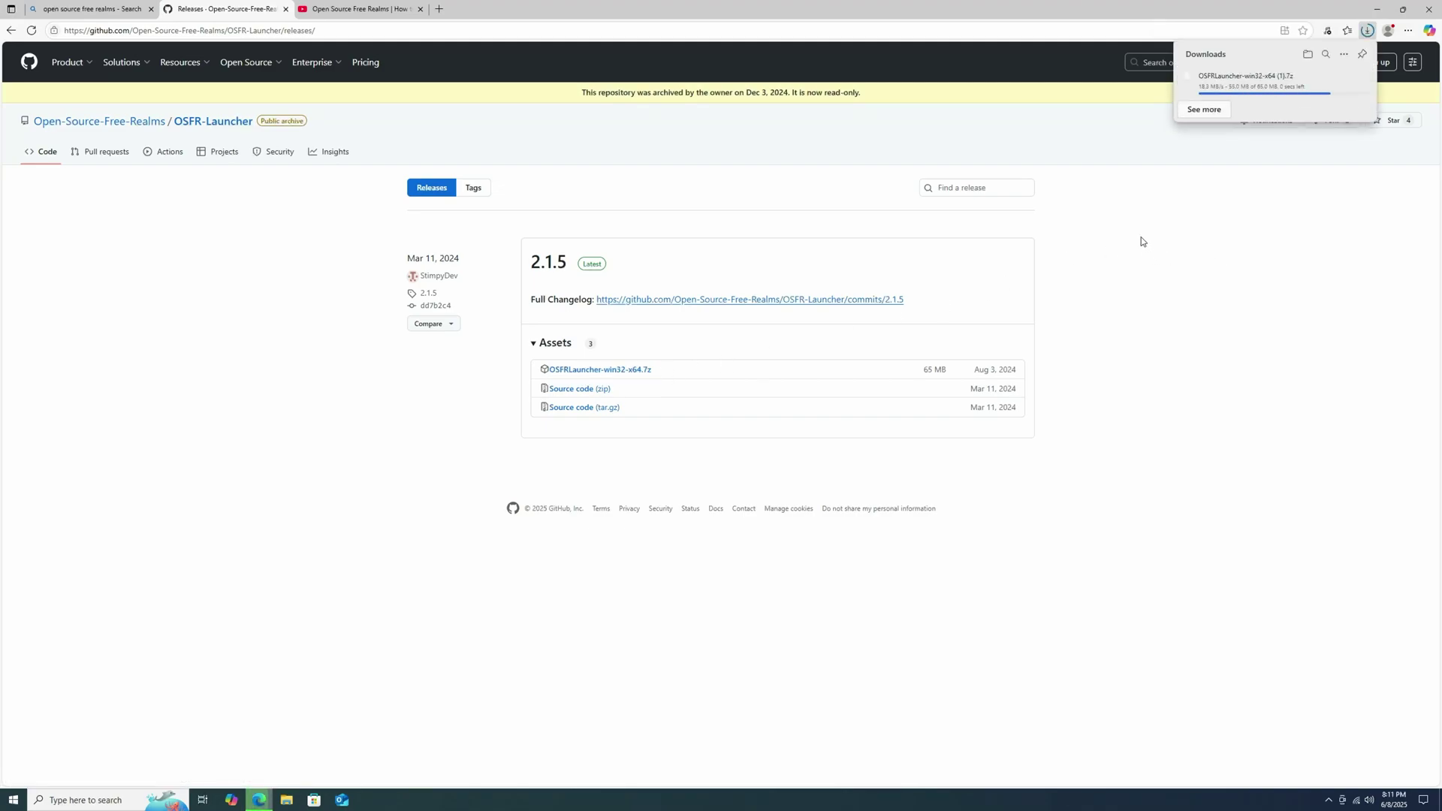
{"action": "left_click", "coordinate": [1376, 8]}
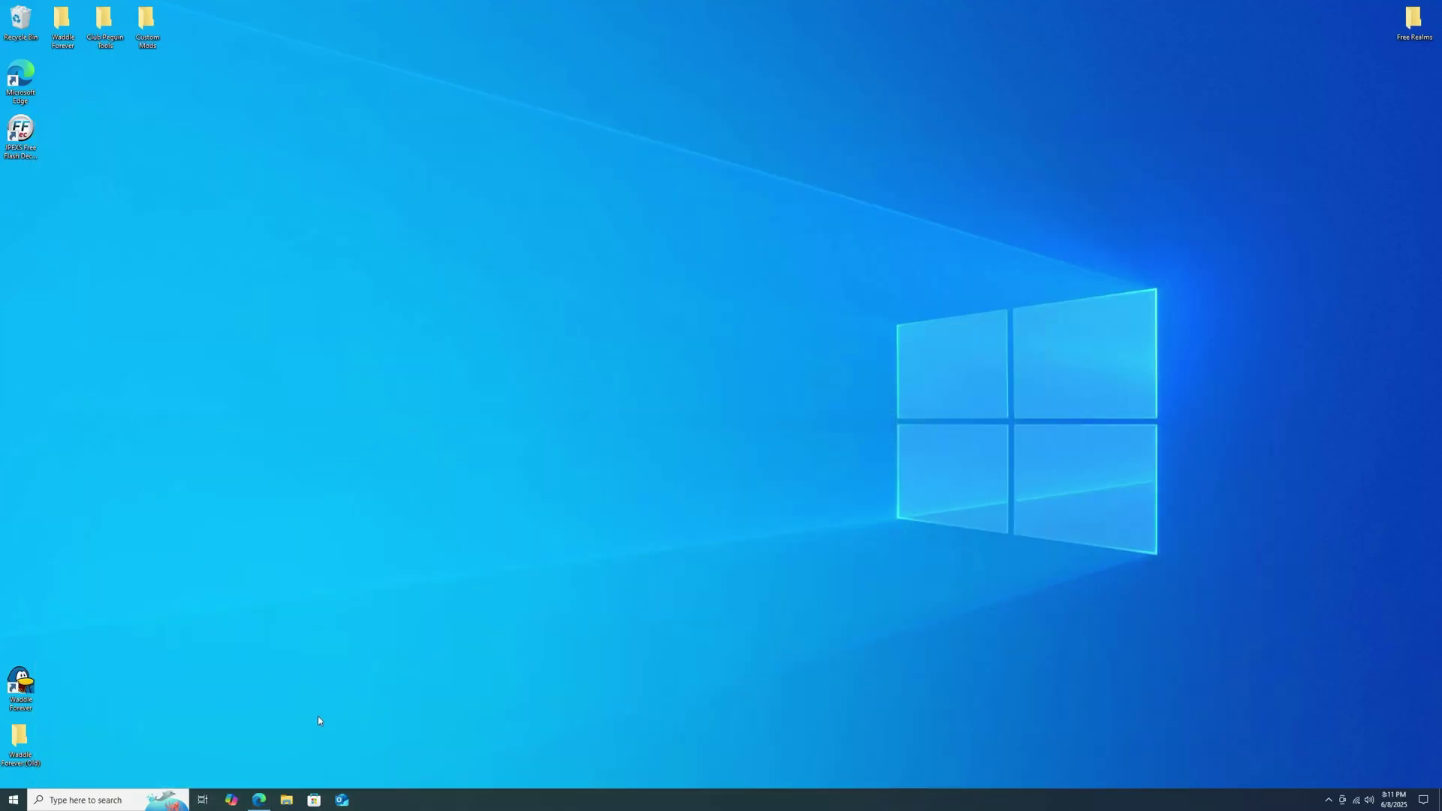
Step: Open the 7-Zip extraction options for OSFRLauncher-win32-x64 (1).7z in the Downloads folder
{"action": "left_click", "coordinate": [279, 802]}
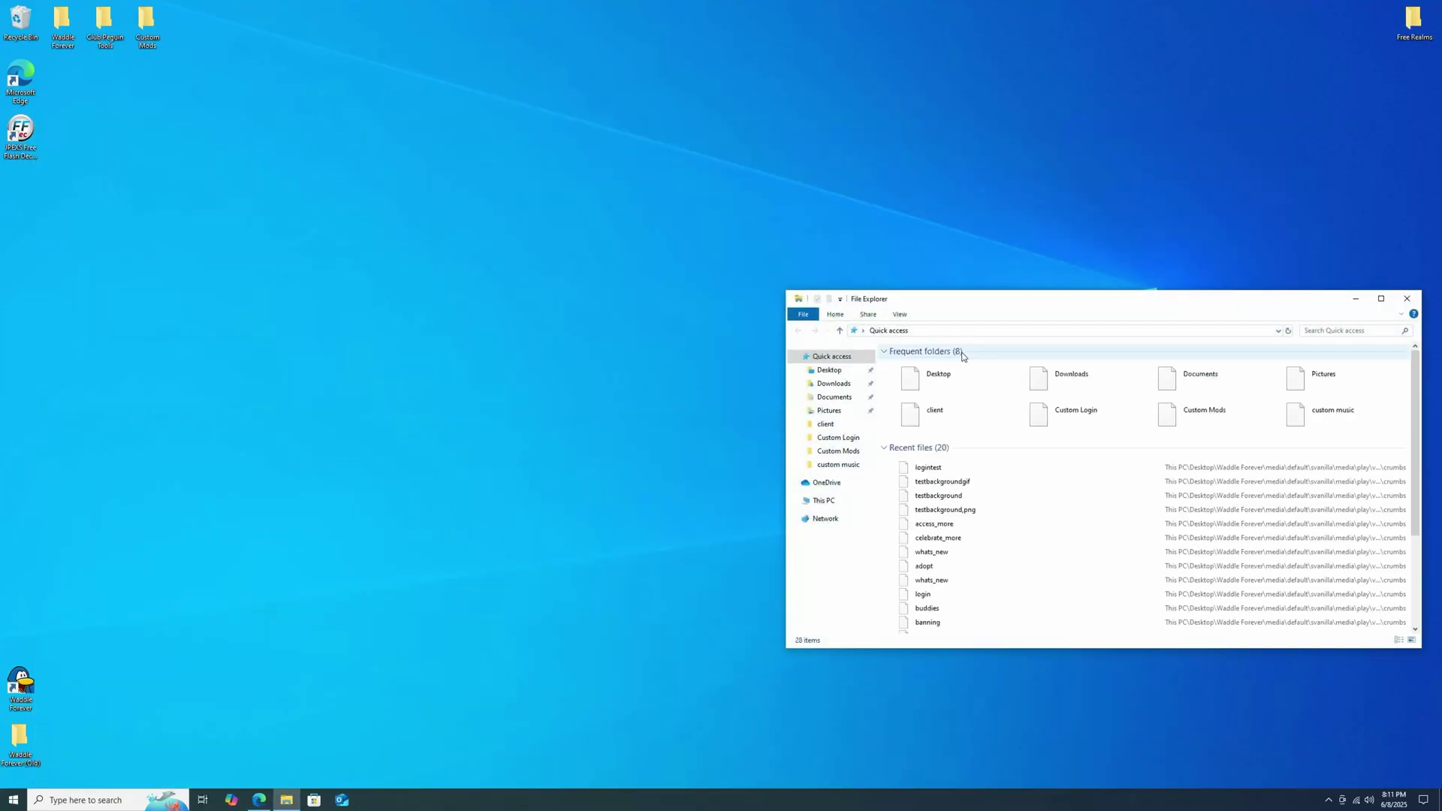
{"action": "left_click", "coordinate": [835, 385]}
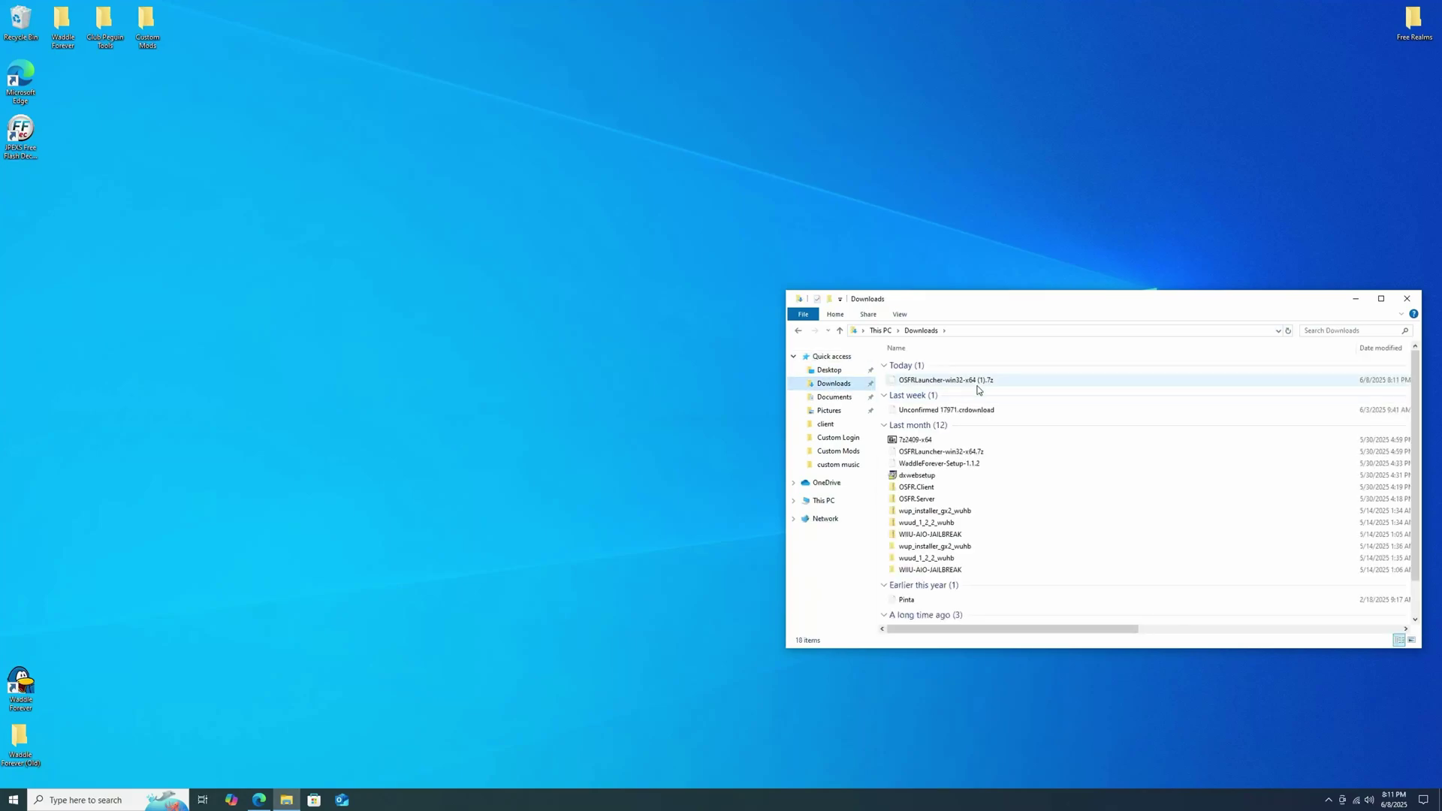
{"action": "right_click", "coordinate": [978, 383]}
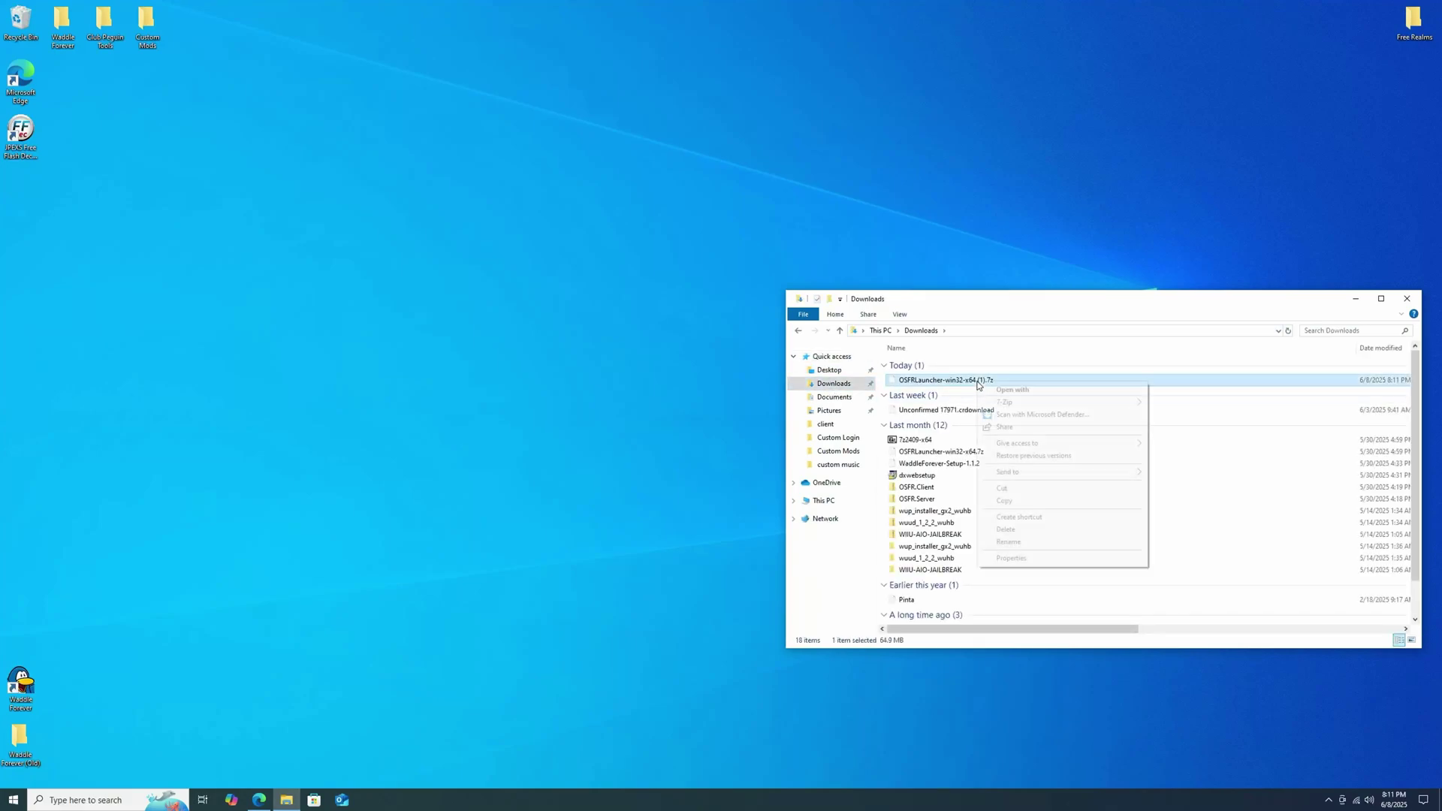
{"action": "left_click", "coordinate": [1011, 343]}
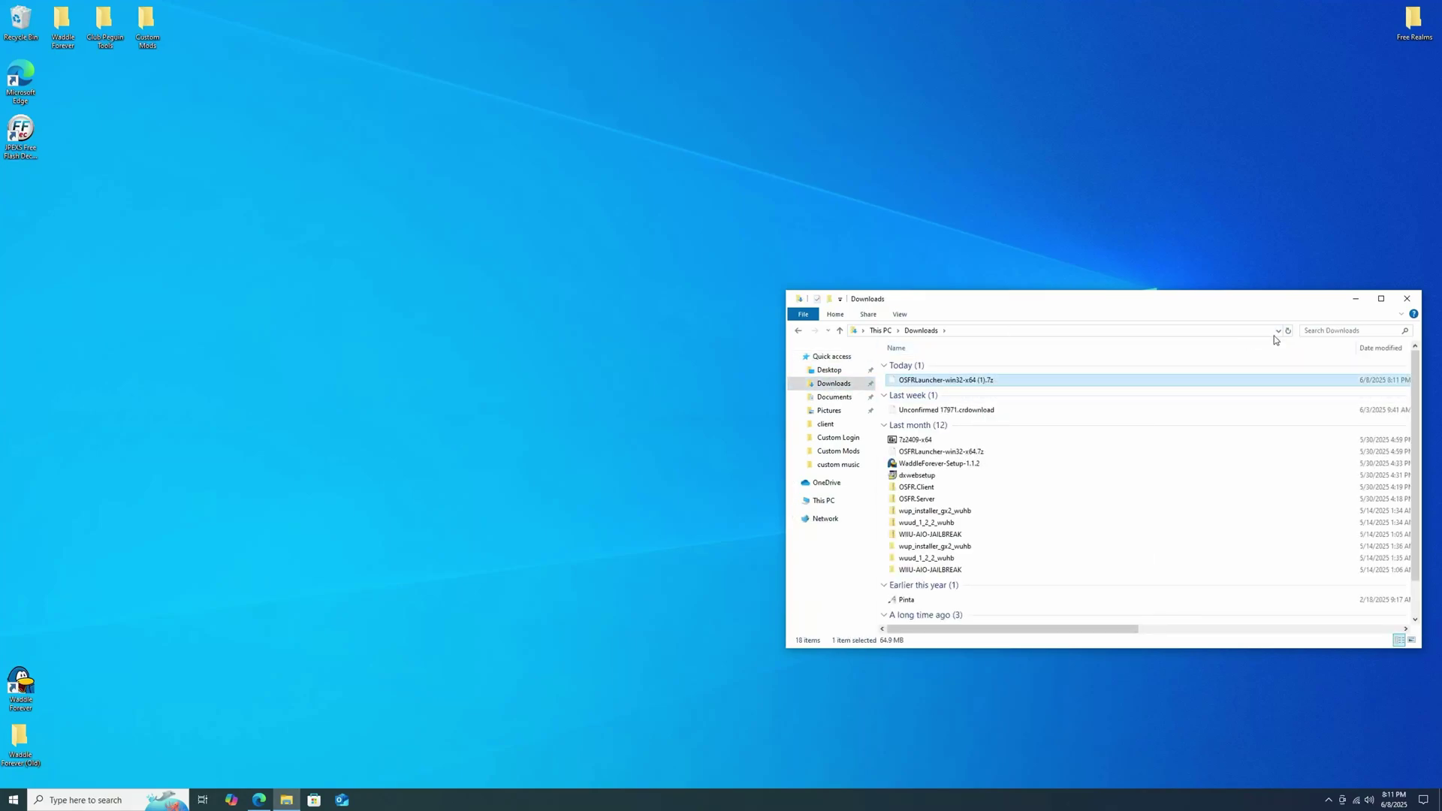
{"action": "right_click", "coordinate": [969, 382]}
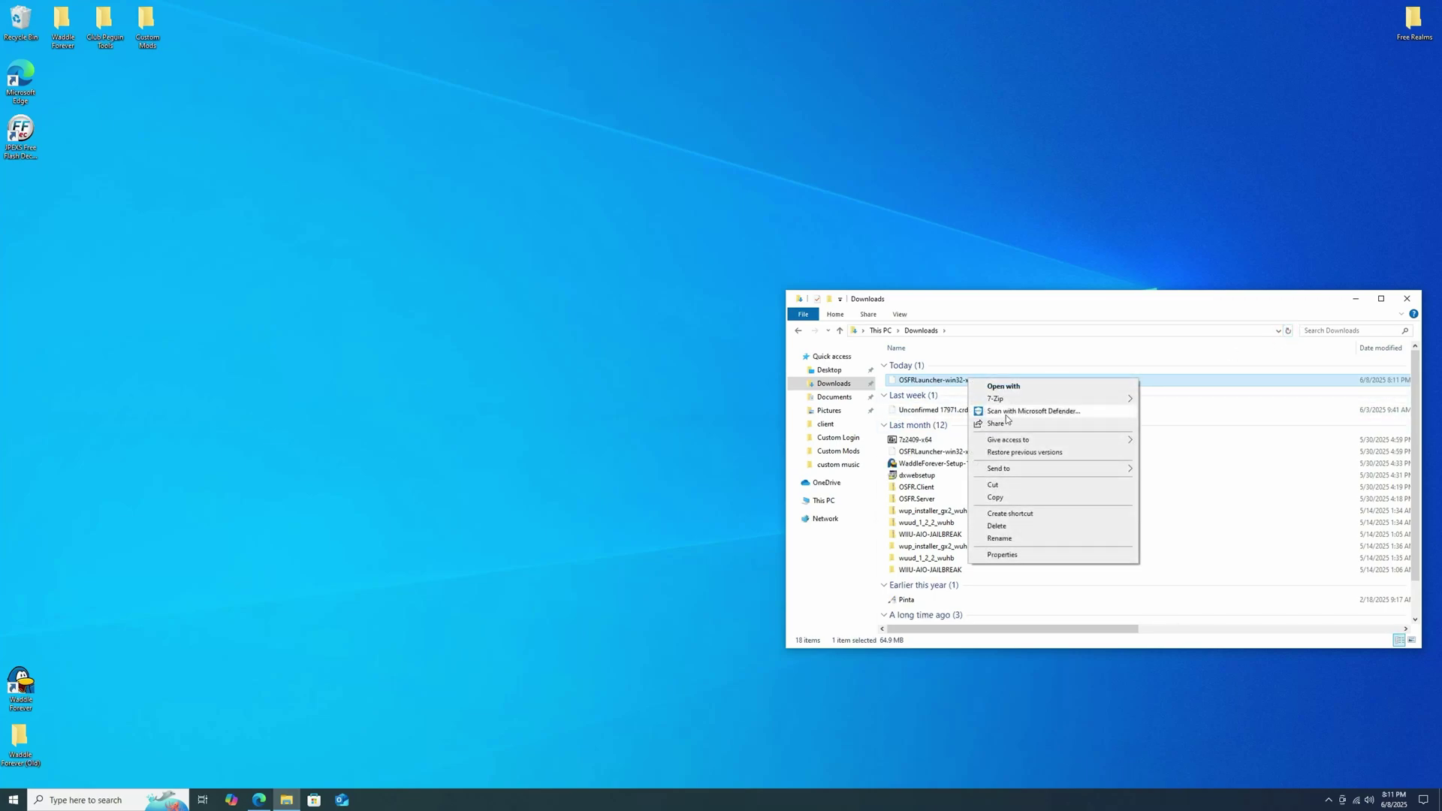
{"action": "mouse_move", "coordinate": [1003, 399]}
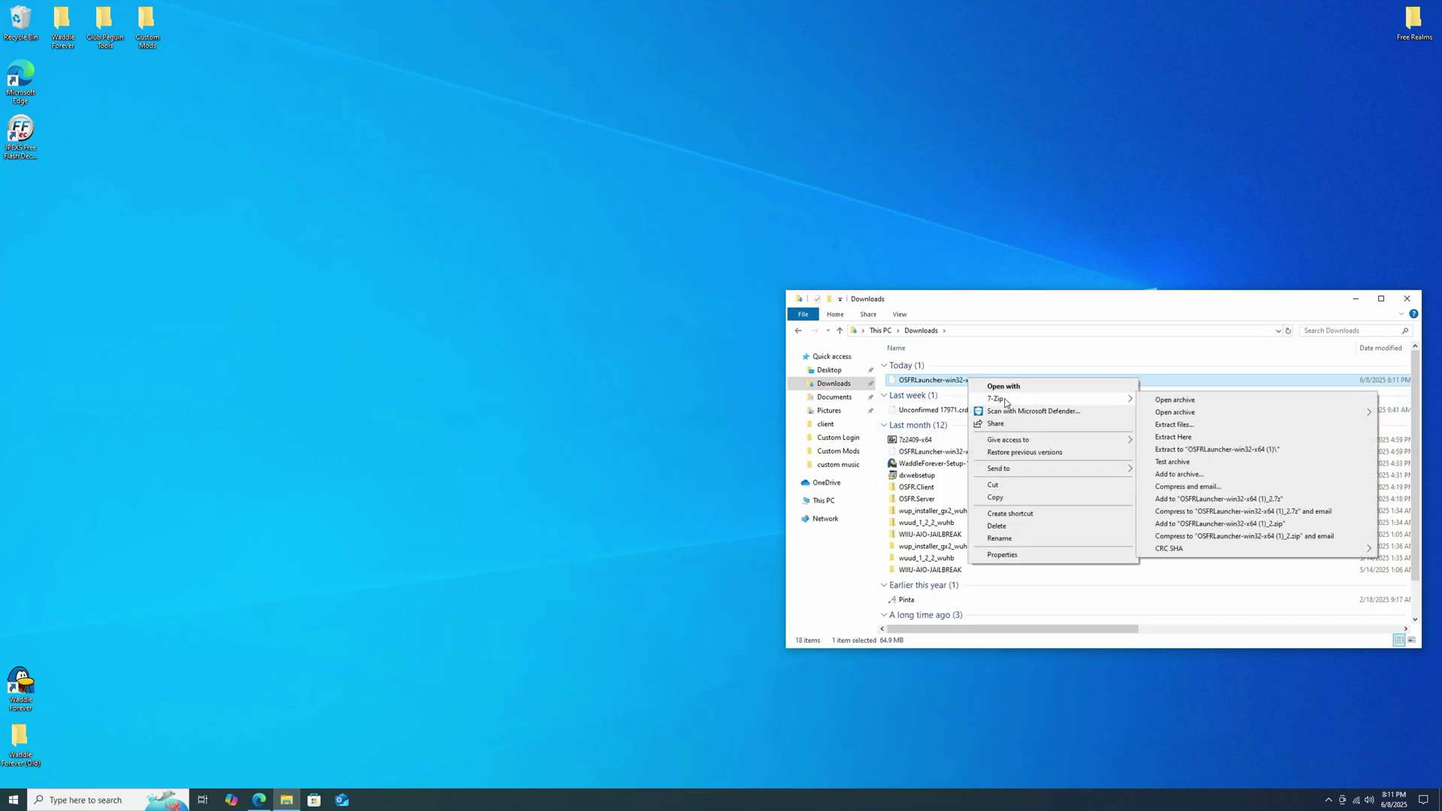
{"action": "left_click", "coordinate": [1180, 427]}
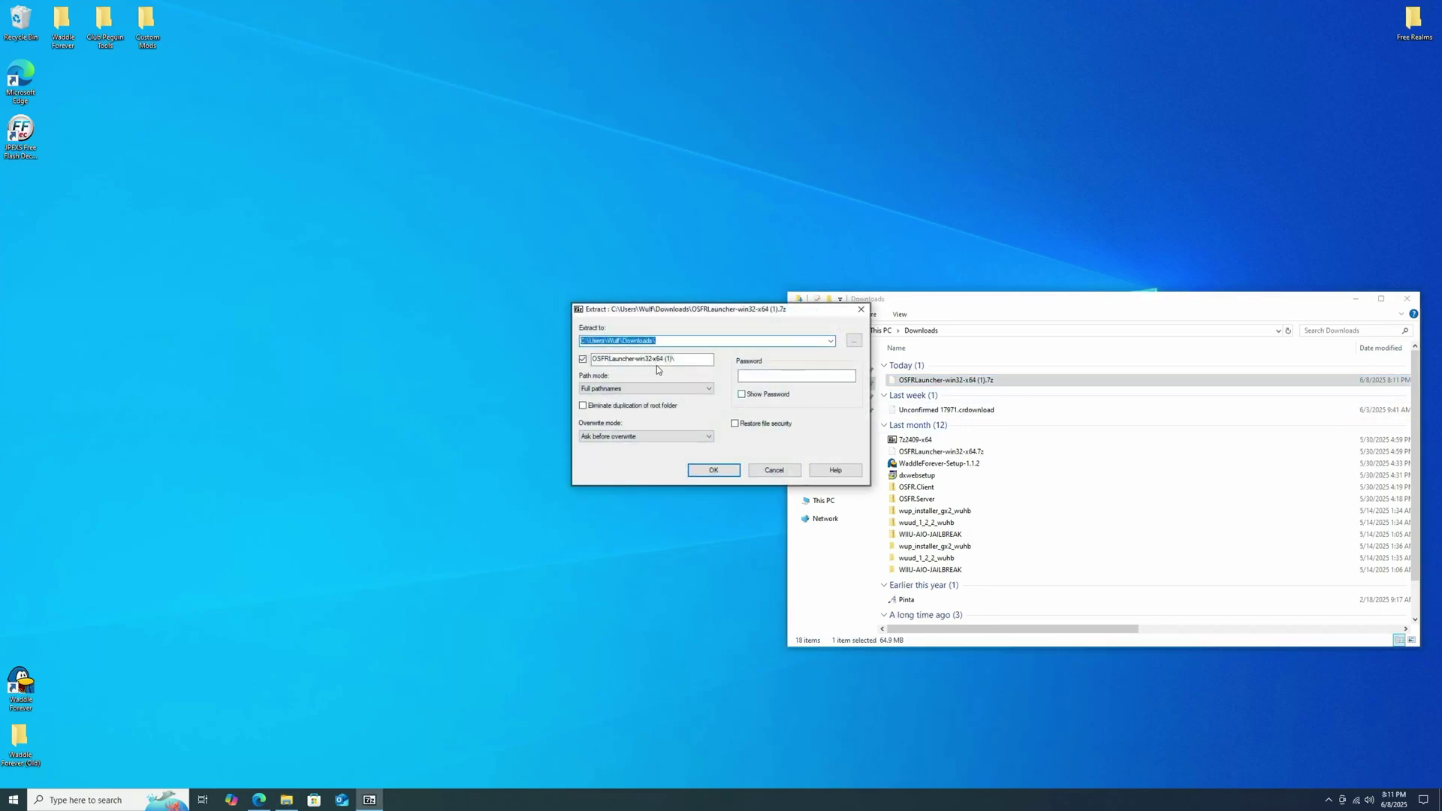
Step: Set the desktop's Free Realms folder as the destination and extract the launcher archive there
{"action": "left_click", "coordinate": [854, 340]}
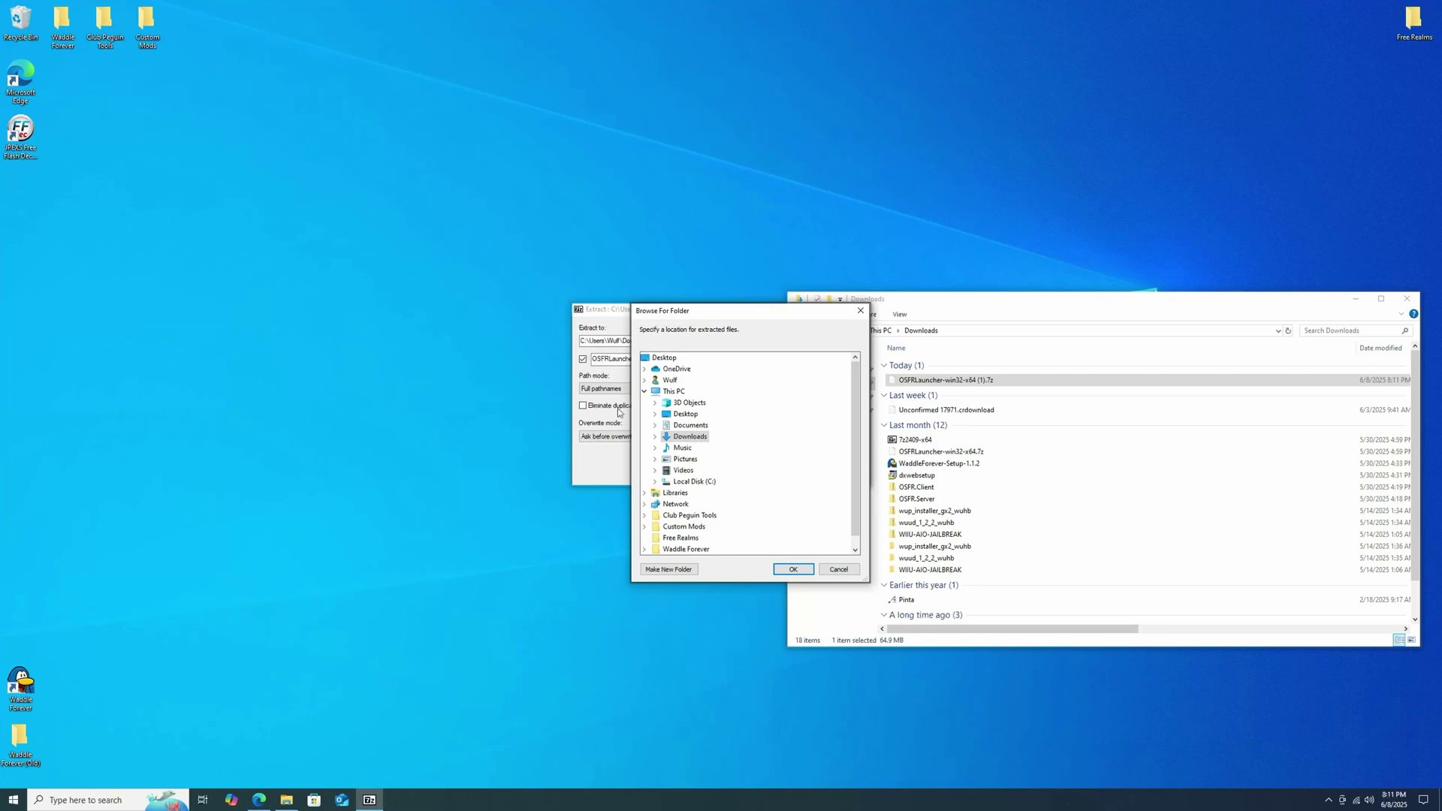
{"action": "scroll", "coordinate": [687, 518], "scroll_direction": "down", "scroll_amount": 1}
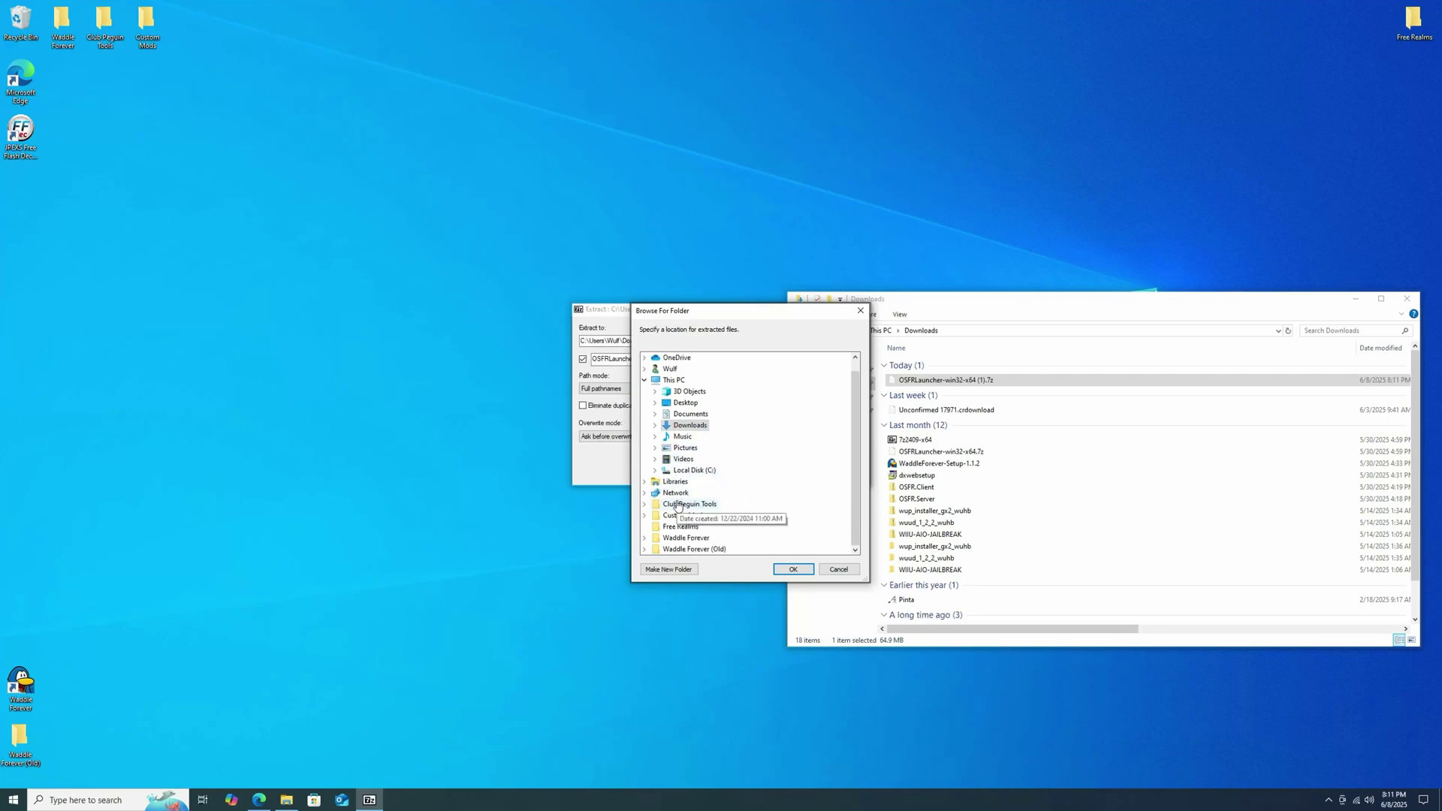
{"action": "left_click", "coordinate": [692, 527]}
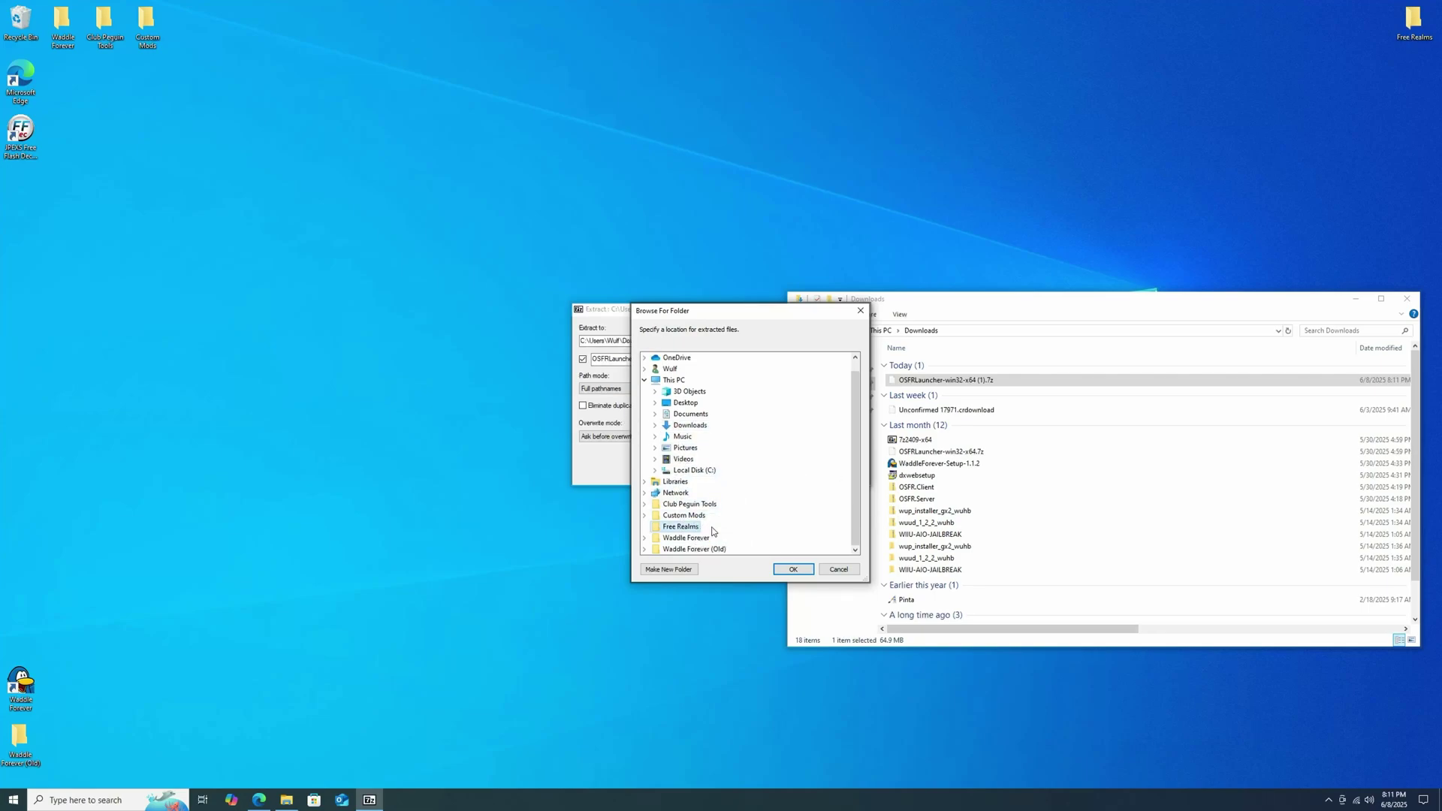
{"action": "left_click", "coordinate": [790, 568]}
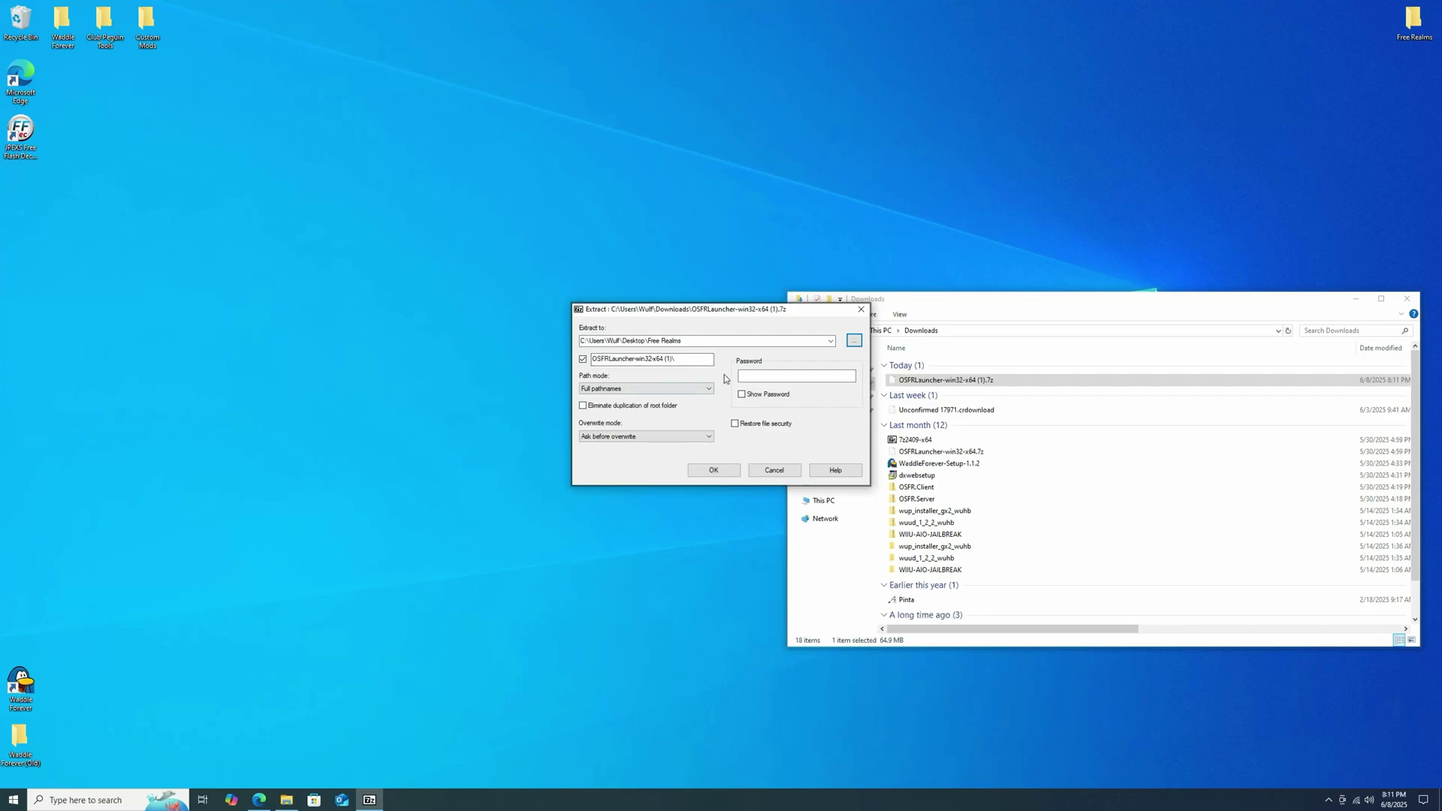
{"action": "left_click", "coordinate": [721, 473]}
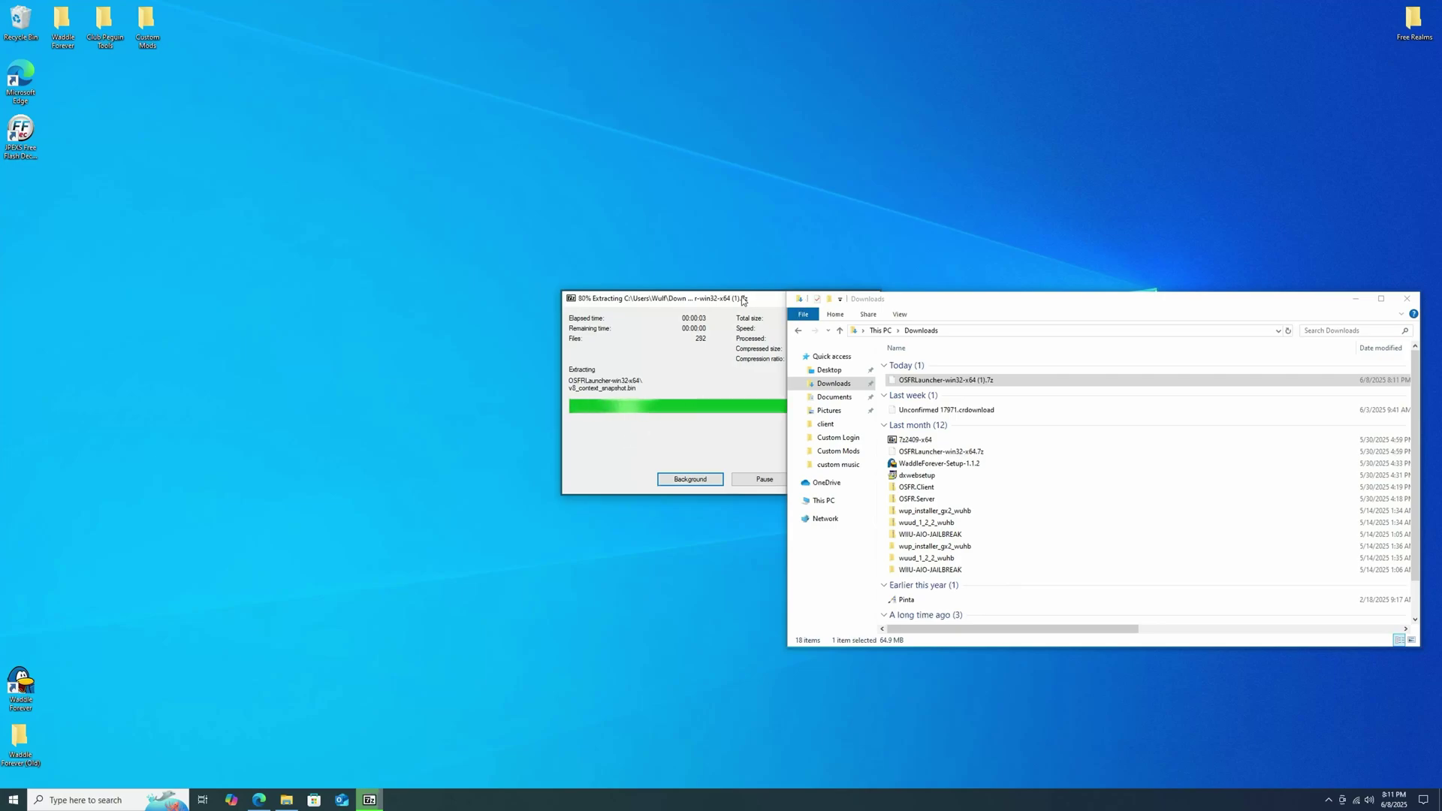
Step: In the desktop's Free Realms folder, rename the extracted folder to OSFRLauncher-win32-x64
{"action": "double_click", "coordinate": [1412, 22]}
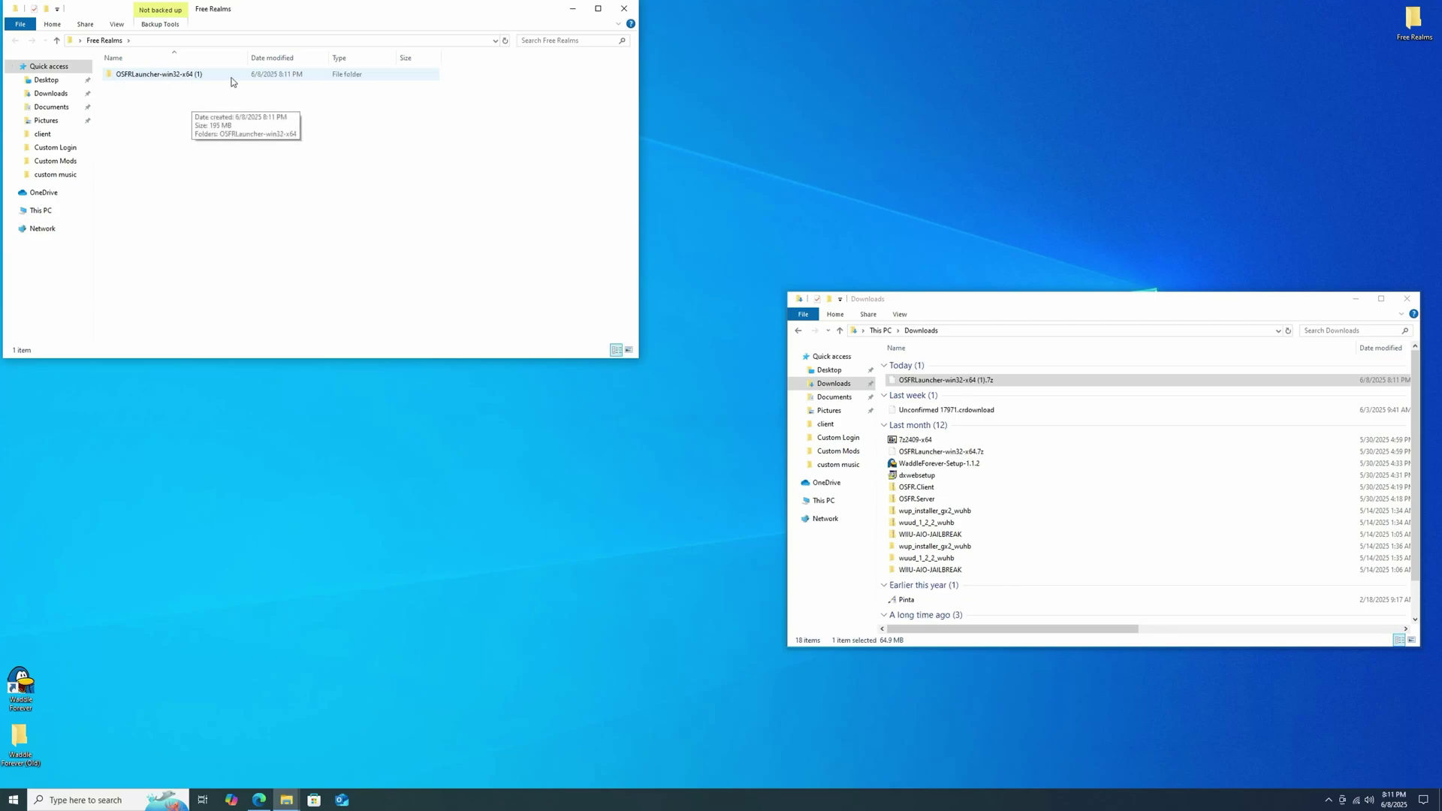
{"action": "left_click", "coordinate": [203, 80]}
{"action": "right_click", "coordinate": [203, 80]}
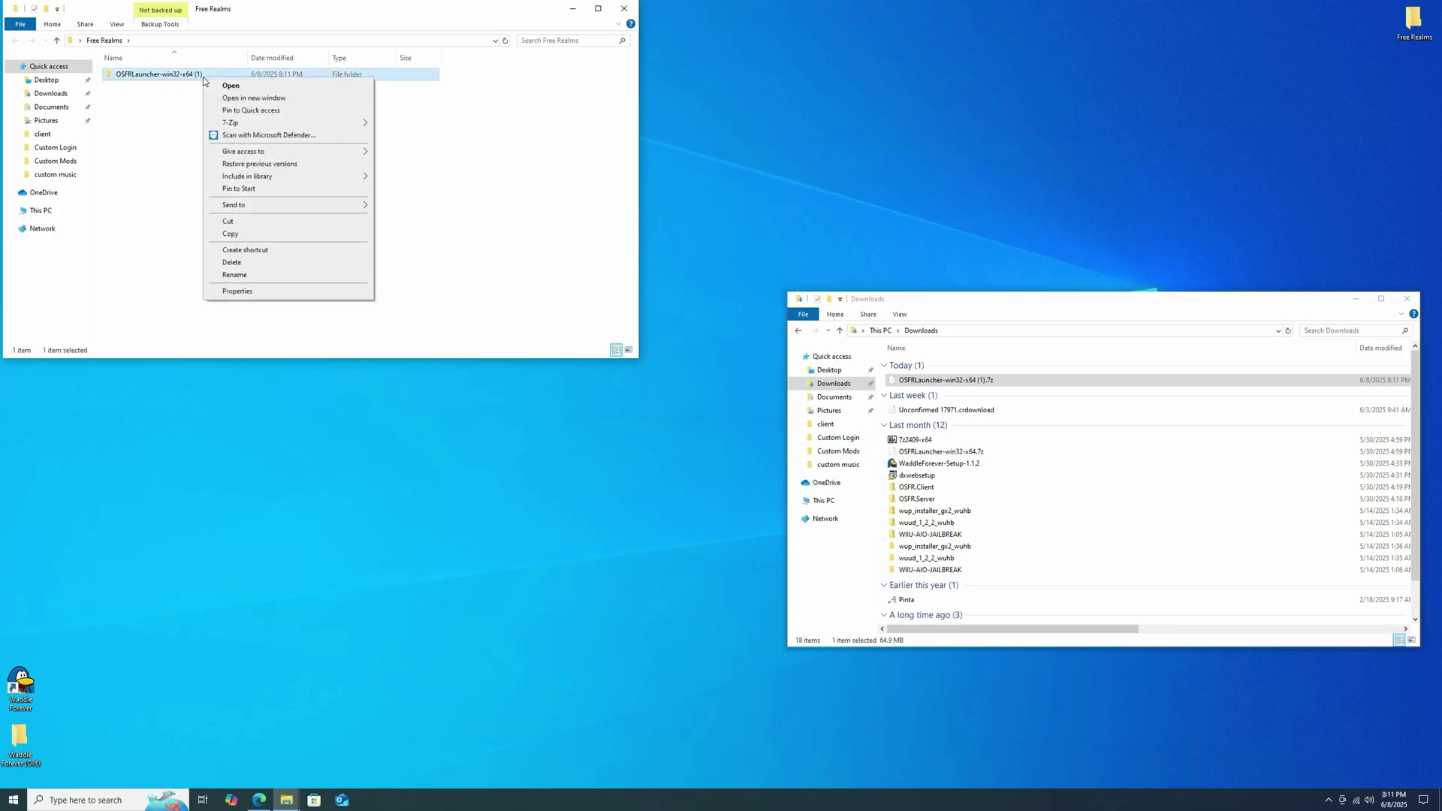
{"action": "left_click", "coordinate": [250, 279]}
{"action": "key", "text": "End"}
{"action": "key", "text": "BackSpace"}
{"action": "key", "text": "BackSpace"}
{"action": "key", "text": "BackSpace"}
{"action": "key", "text": "BackSpace"}
{"action": "key", "text": "Return"}
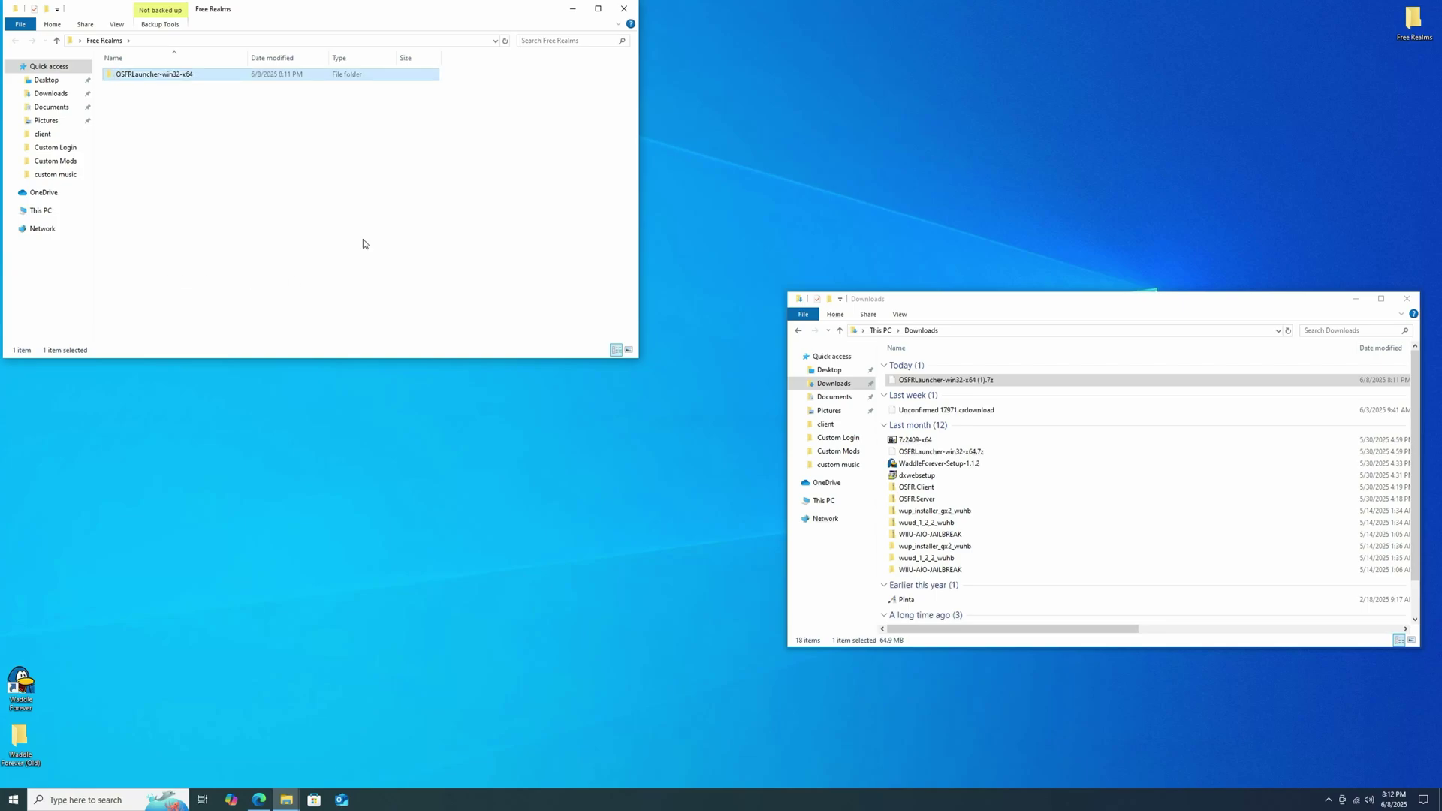
Step: Run OSFRLauncher from the nested OSFRLauncher-win32-x64 folder and start installing the game
{"action": "double_click", "coordinate": [241, 74]}
{"action": "double_click", "coordinate": [195, 75]}
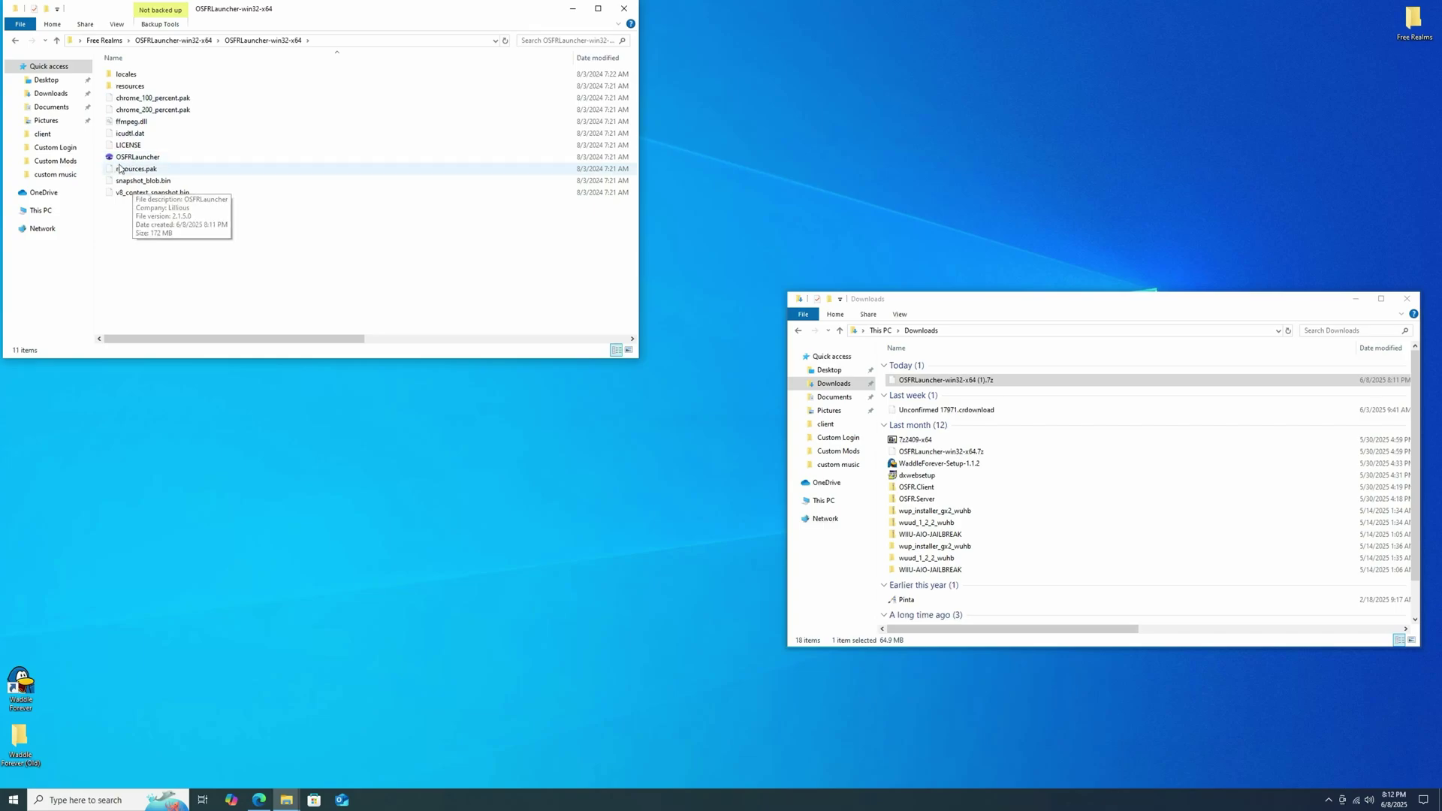
{"action": "left_click", "coordinate": [146, 163]}
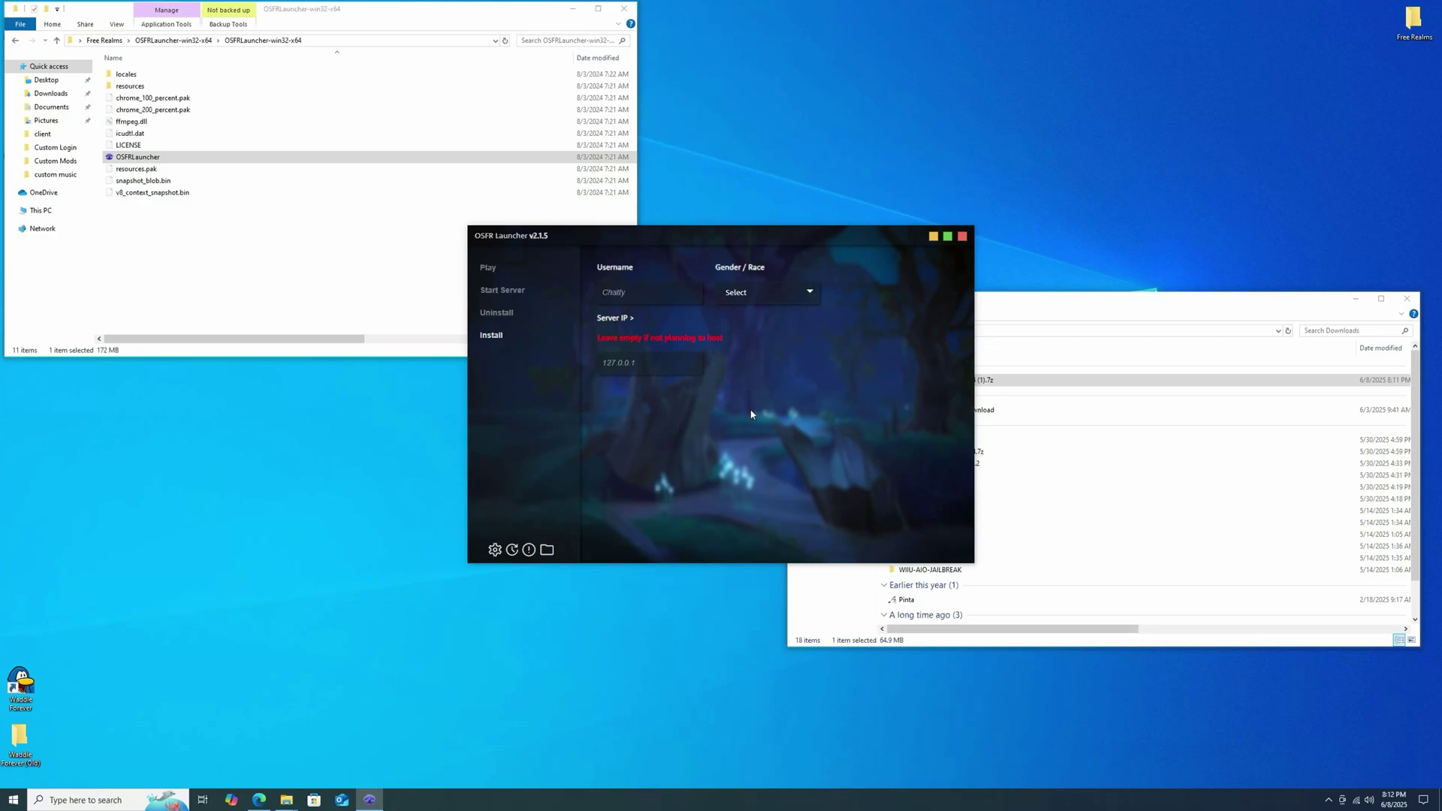
{"action": "left_click", "coordinate": [489, 338]}
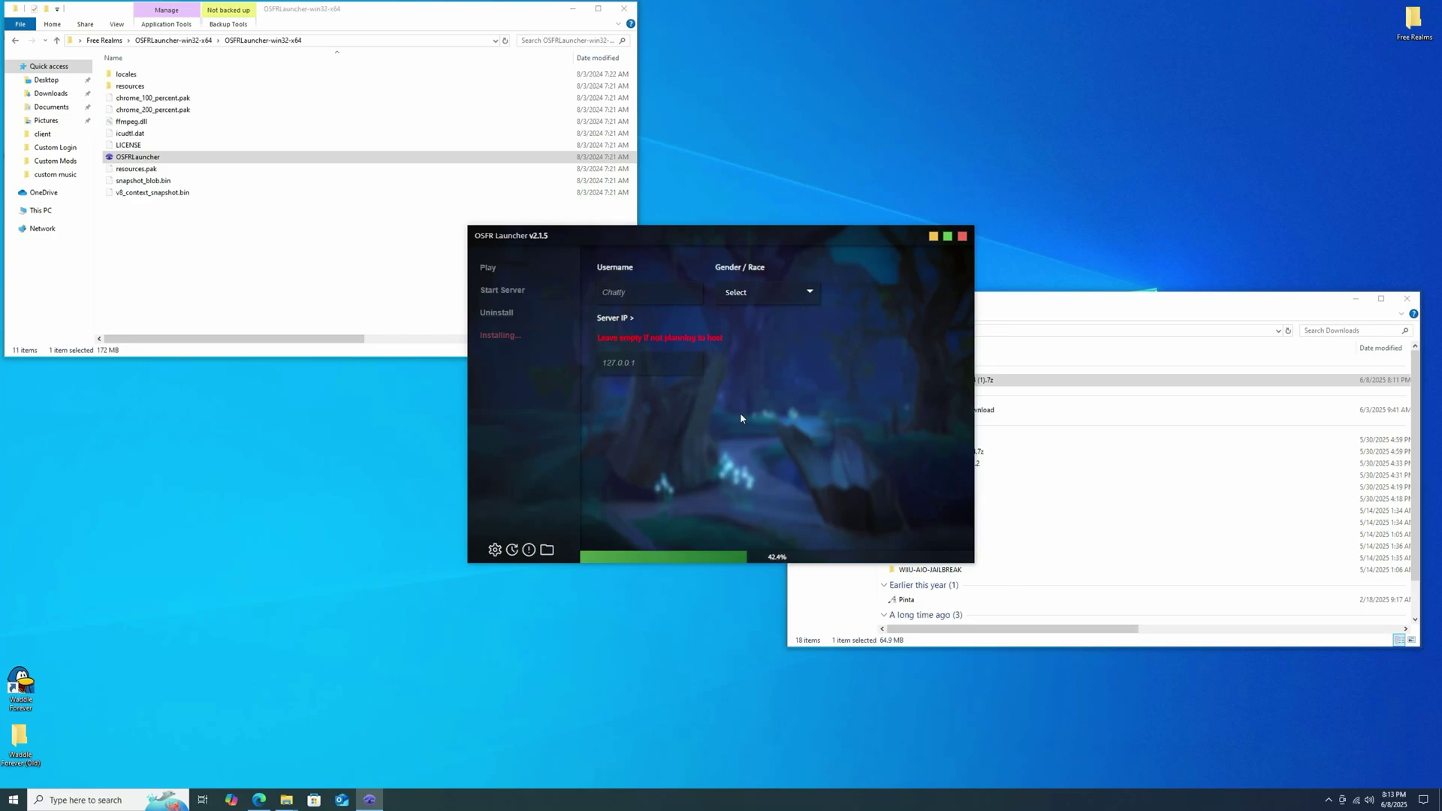
{"action": "left_click", "coordinate": [269, 257]}
{"action": "left_click", "coordinate": [827, 231]}
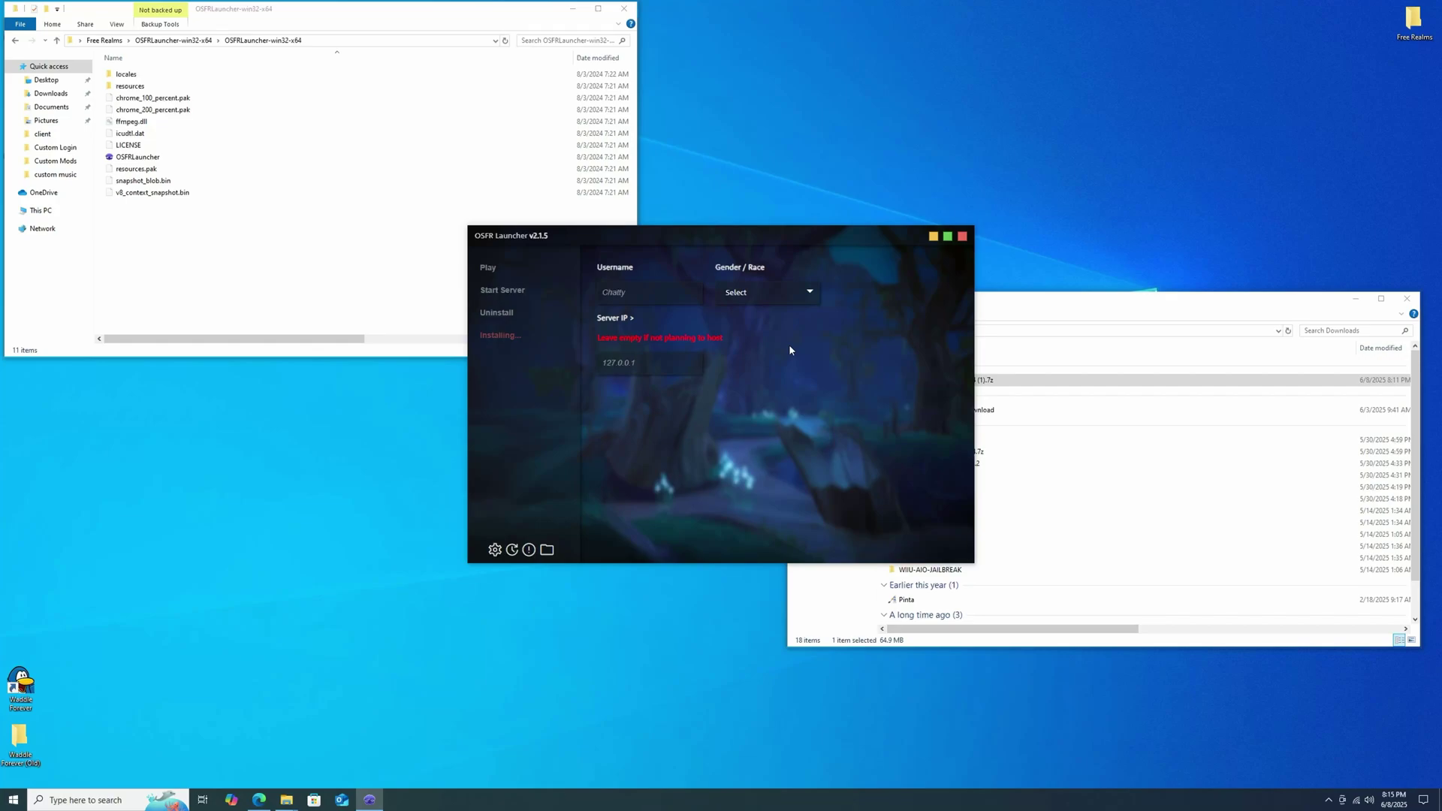
{"action": "left_click", "coordinate": [461, 258]}
{"action": "left_click", "coordinate": [550, 423]}
{"action": "left_click", "coordinate": [962, 236]}
{"action": "left_click", "coordinate": [962, 236]}
Step: Enter the player's username in the launcher and set the gender and race to Male Human
{"action": "type", "text": "Wulf"}
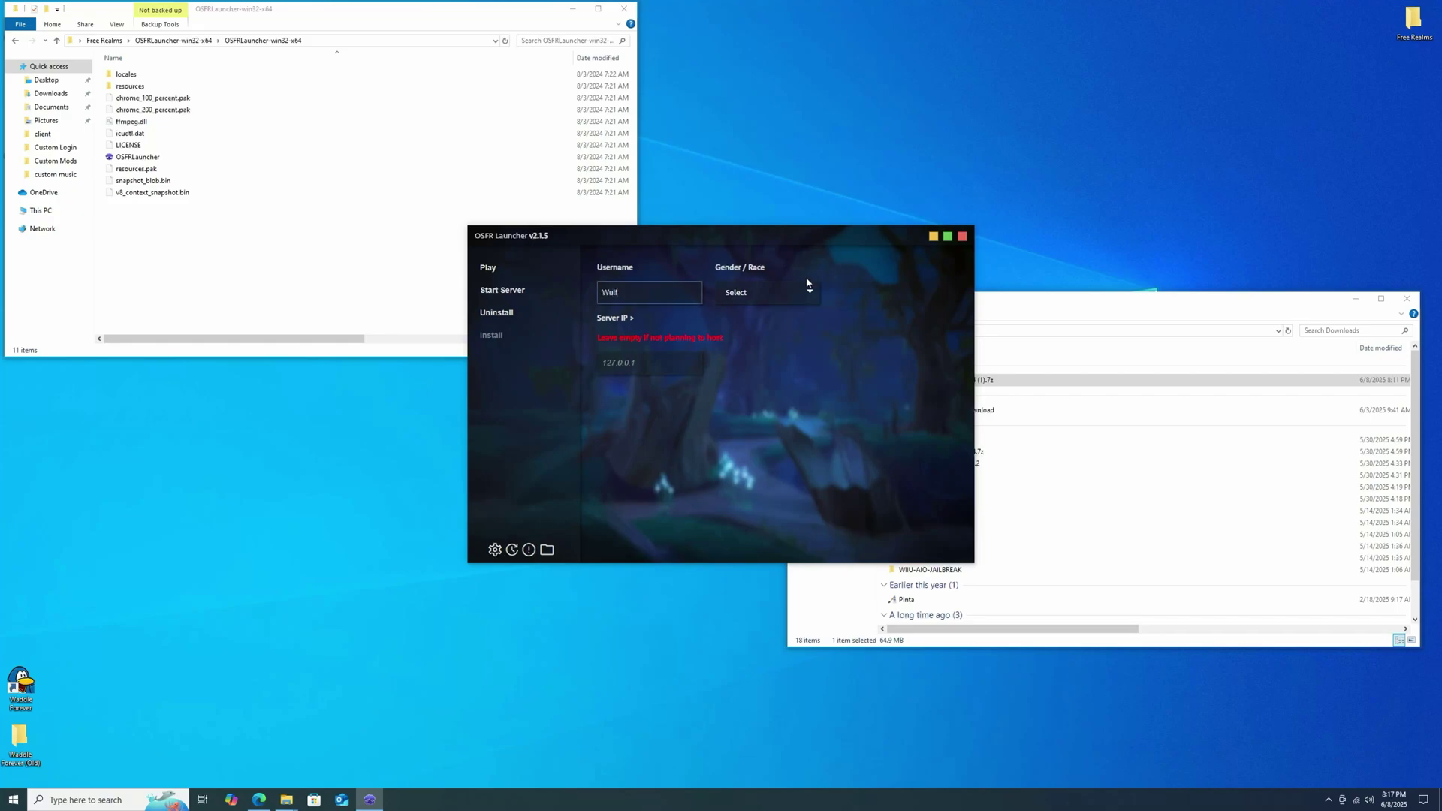
{"action": "left_click", "coordinate": [806, 285]}
{"action": "left_click", "coordinate": [763, 338]}
Step: Start the local server and allow OFRServer through Windows Defender Firewall on private networks as well as public ones
{"action": "left_click", "coordinate": [505, 291]}
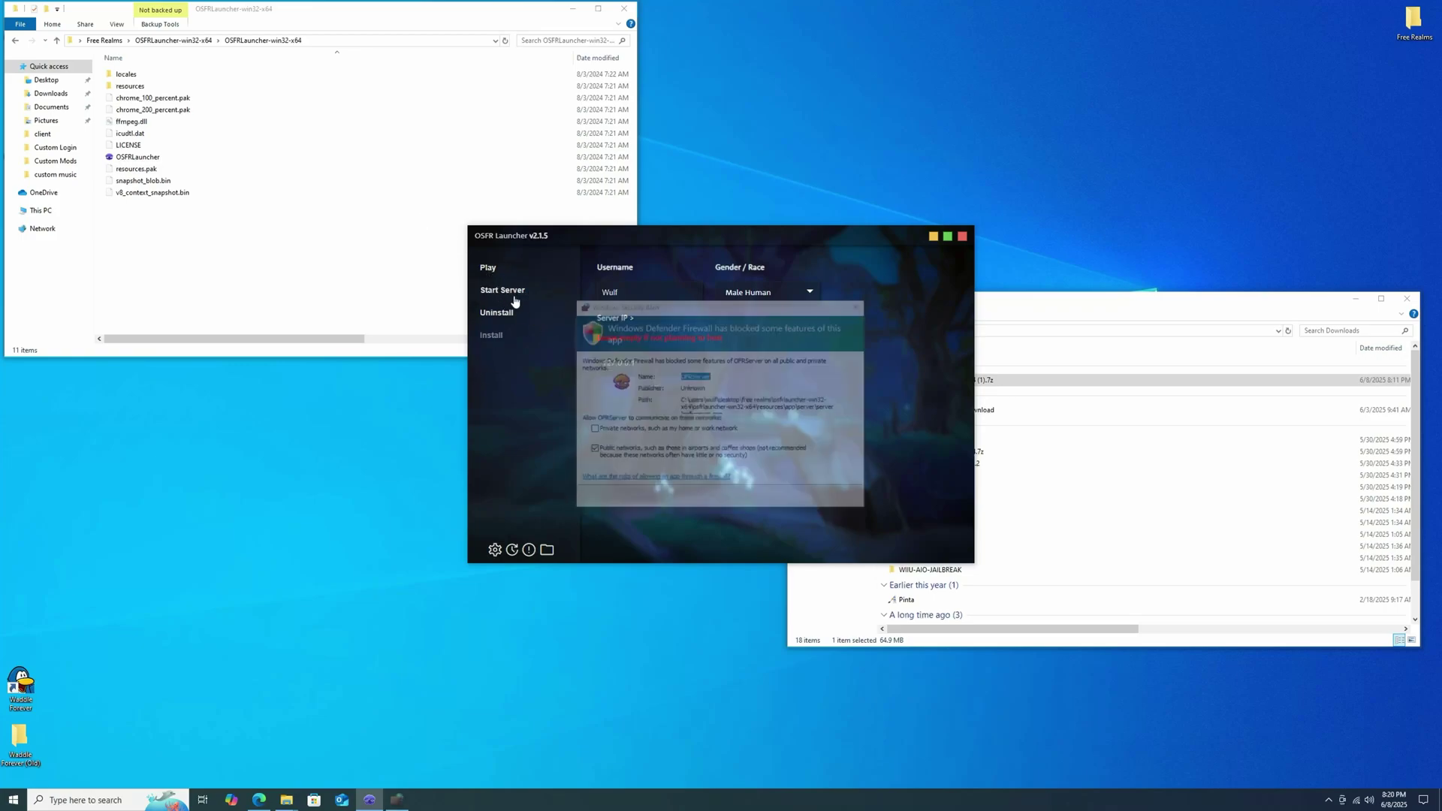
{"action": "left_click", "coordinate": [618, 430]}
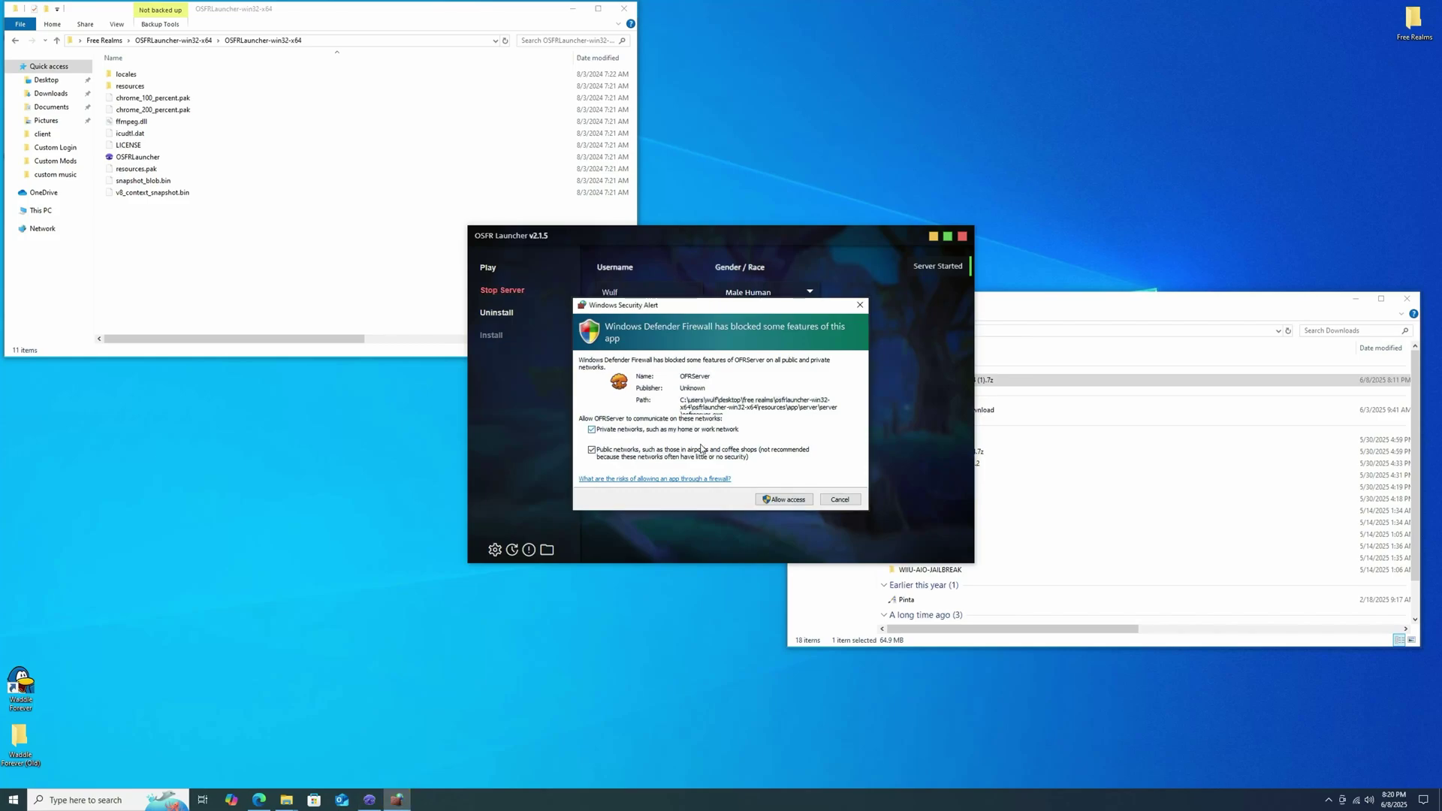
{"action": "left_click", "coordinate": [764, 500]}
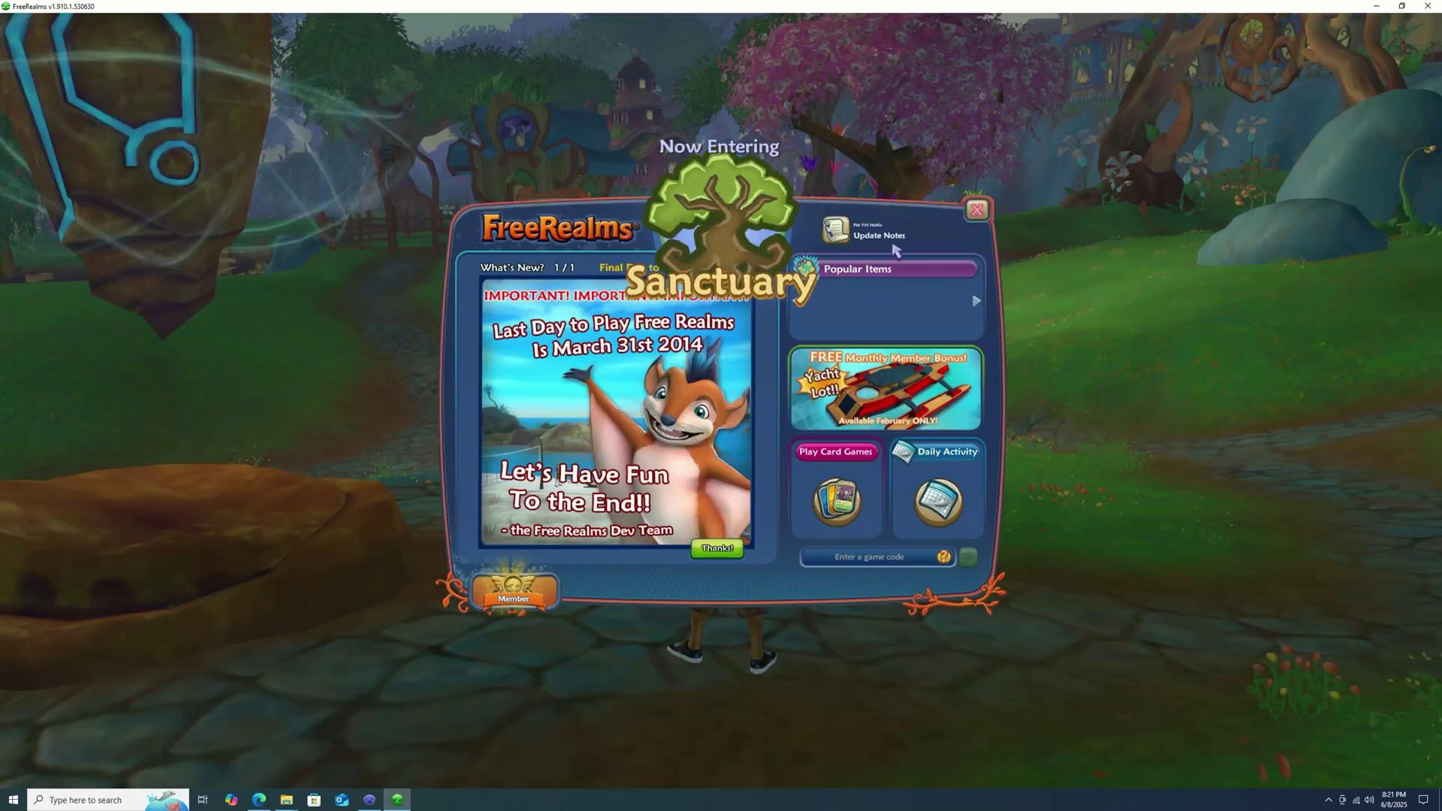
Step: Dismiss the What's New window in Free Realms, then run the character forward and jump
{"action": "left_click", "coordinate": [976, 209]}
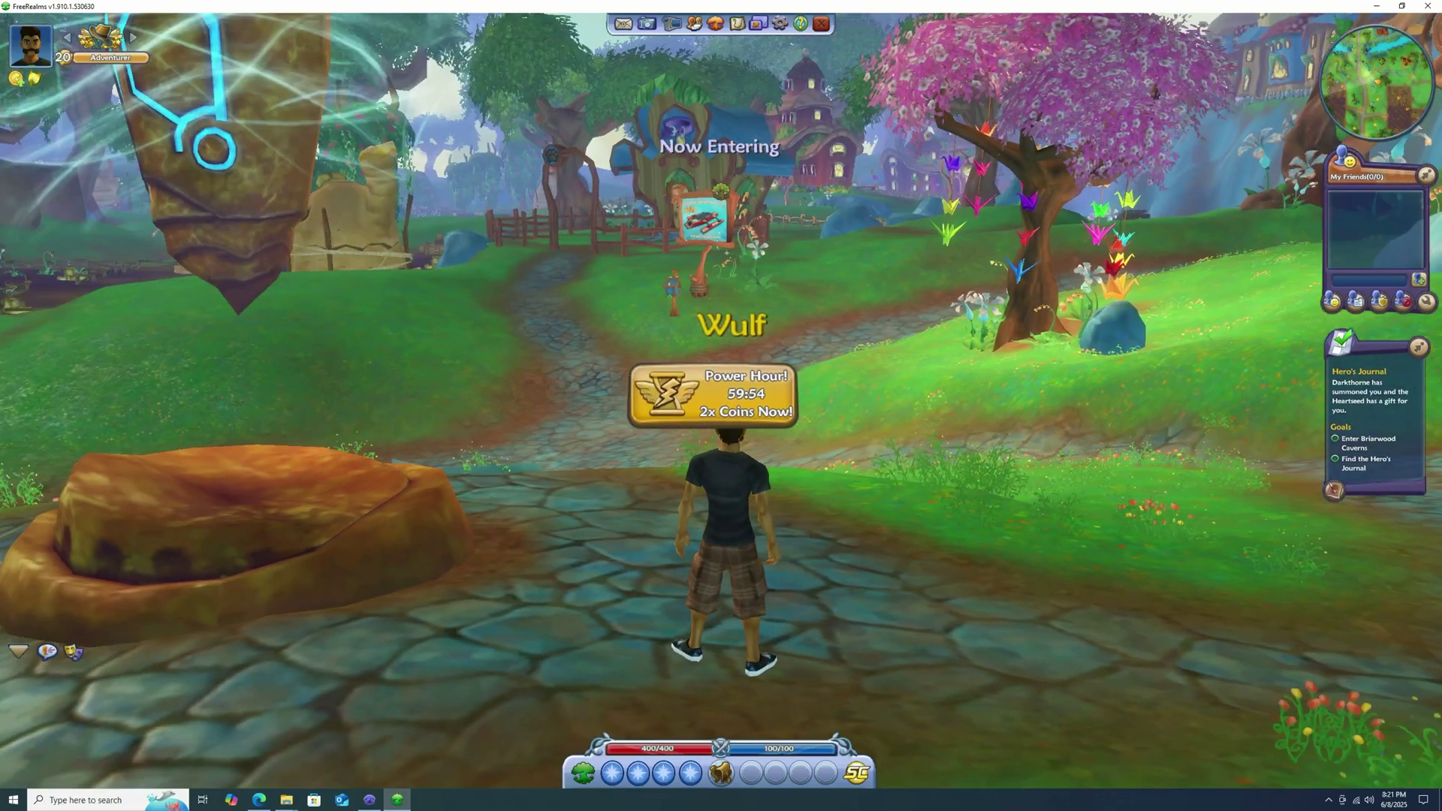
{"action": "key", "text": "w"}
{"action": "key", "text": "space"}
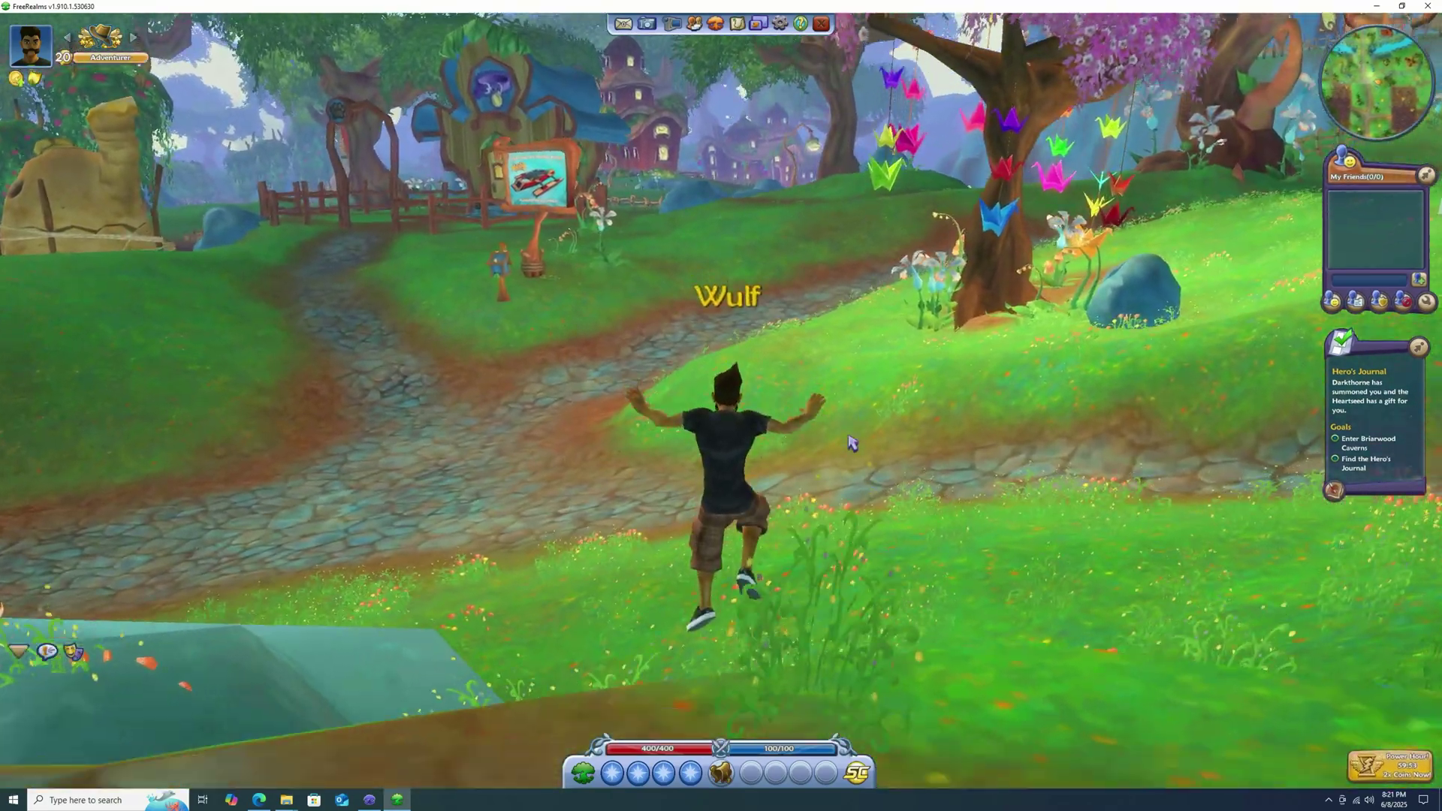
Step: Run the character along the forked stone path and across the grass toward the large tree
{"action": "key", "text": "a"}
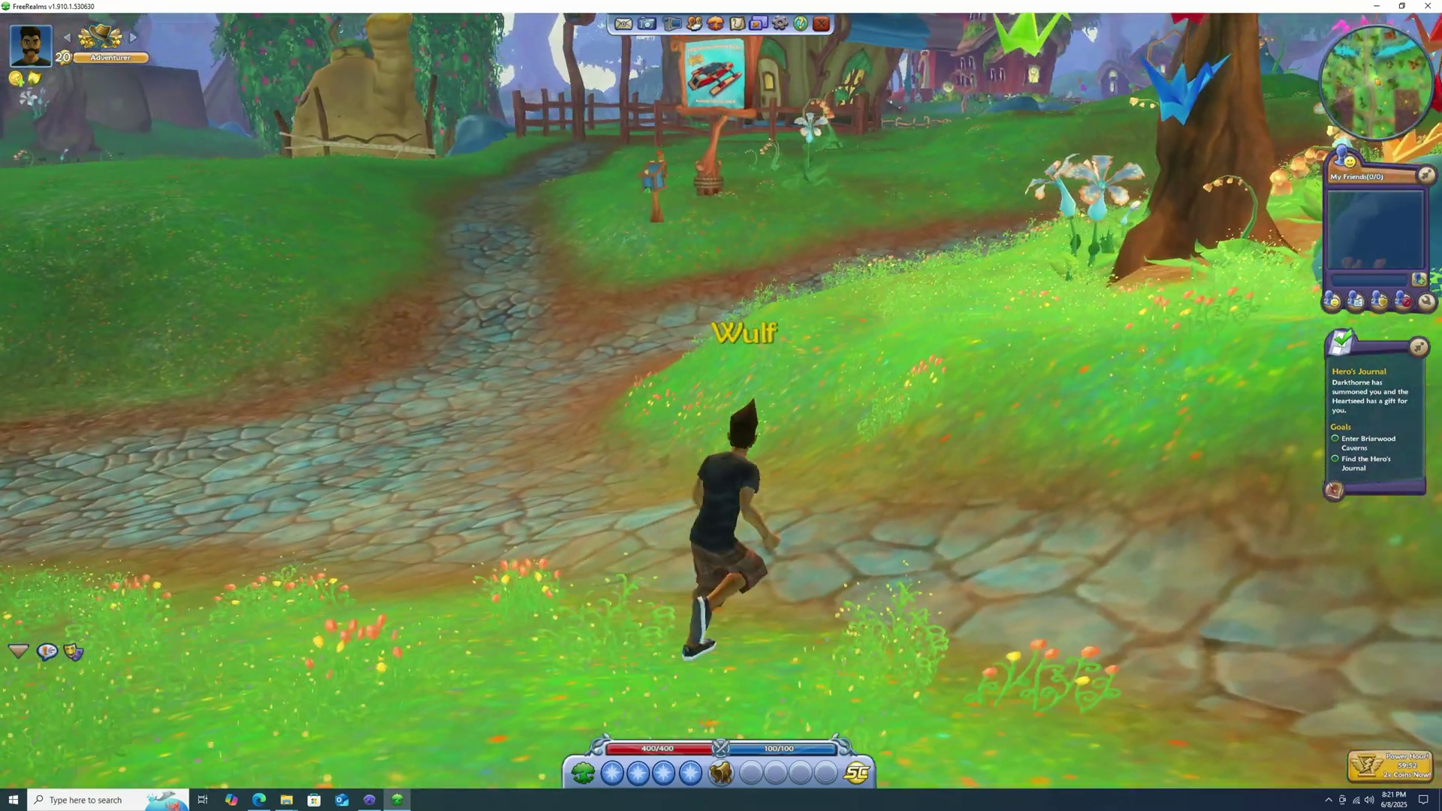
{"action": "key", "text": "a"}
{"action": "key", "text": "w"}
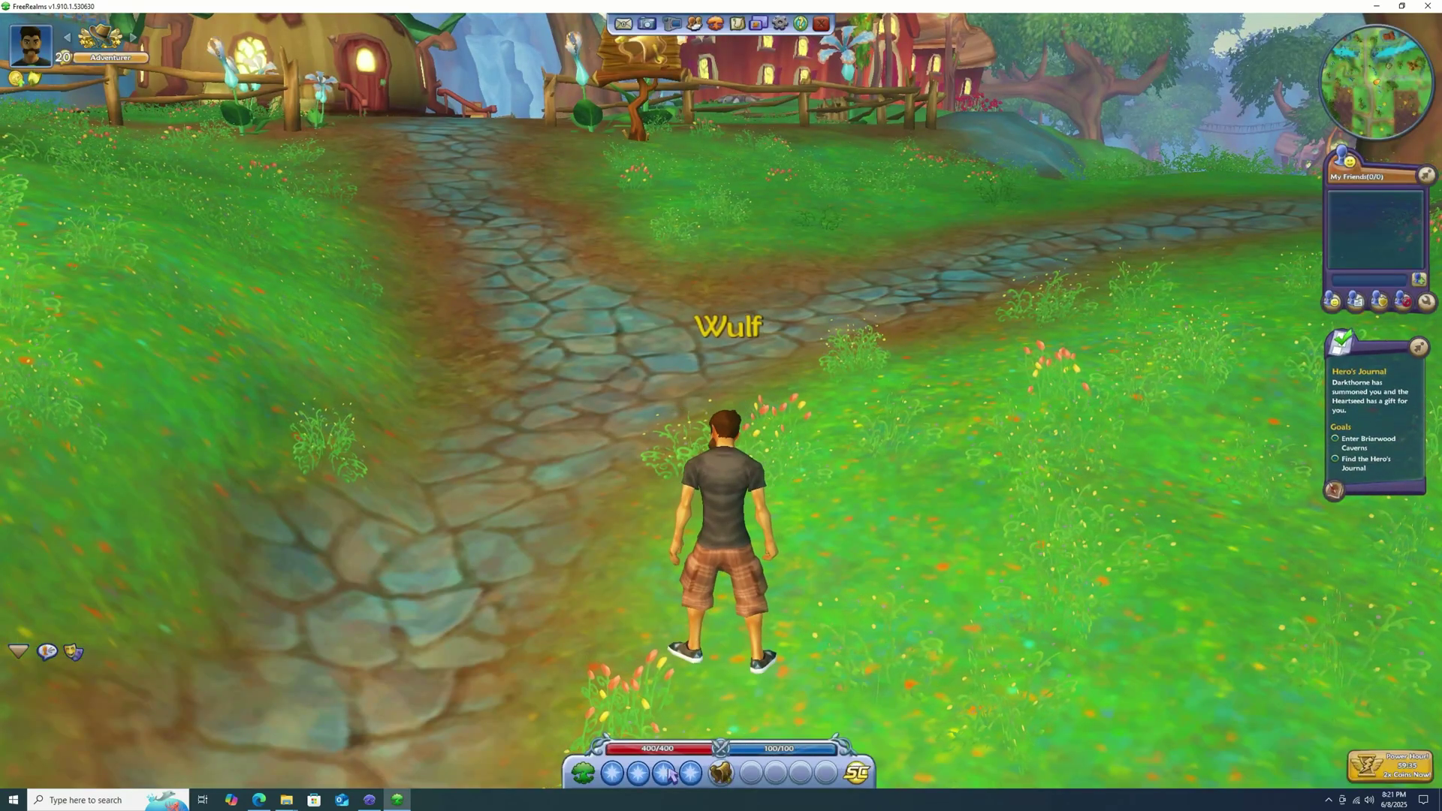
{"action": "key", "text": "w"}
{"action": "key", "text": "d"}
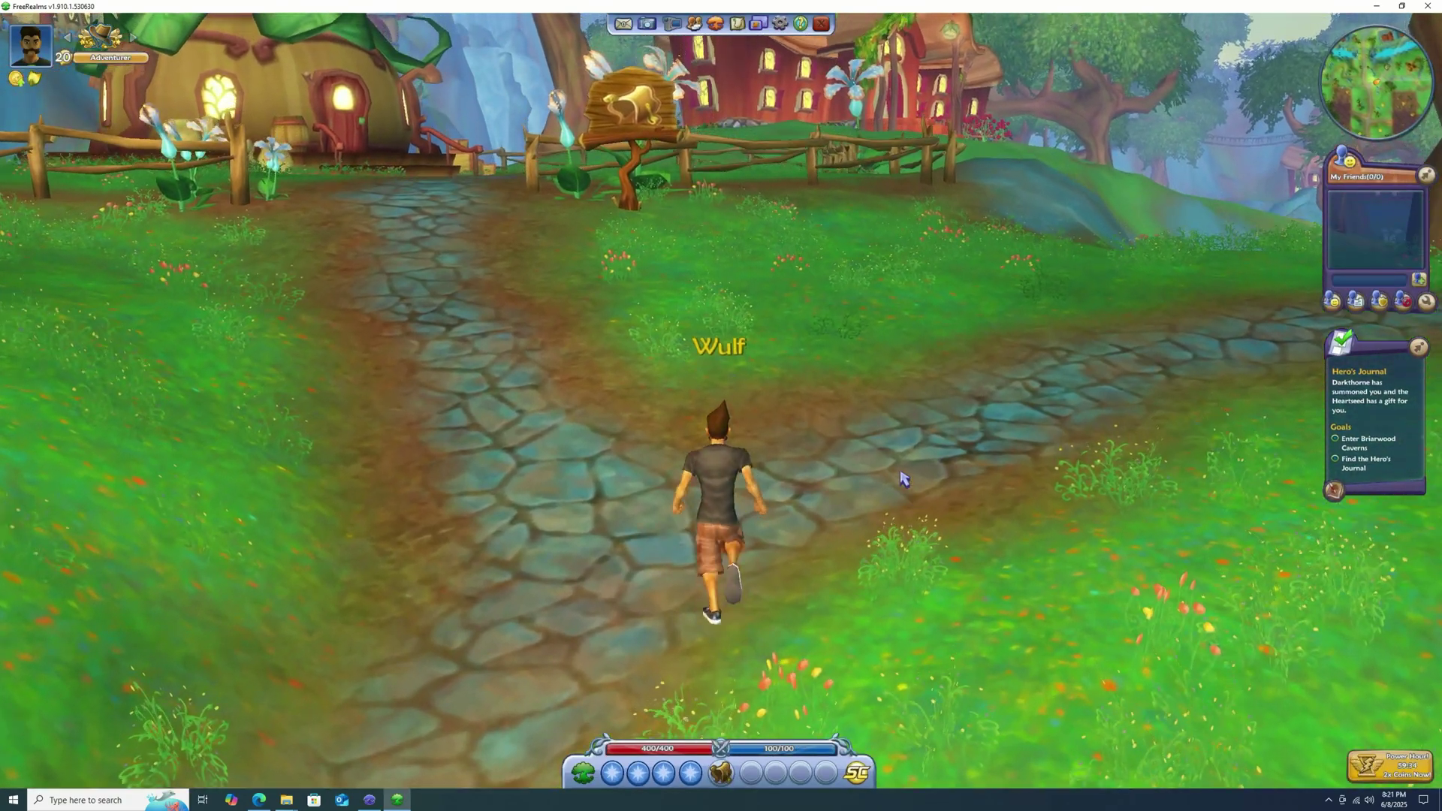
{"action": "key", "text": "d"}
{"action": "key", "text": "w"}
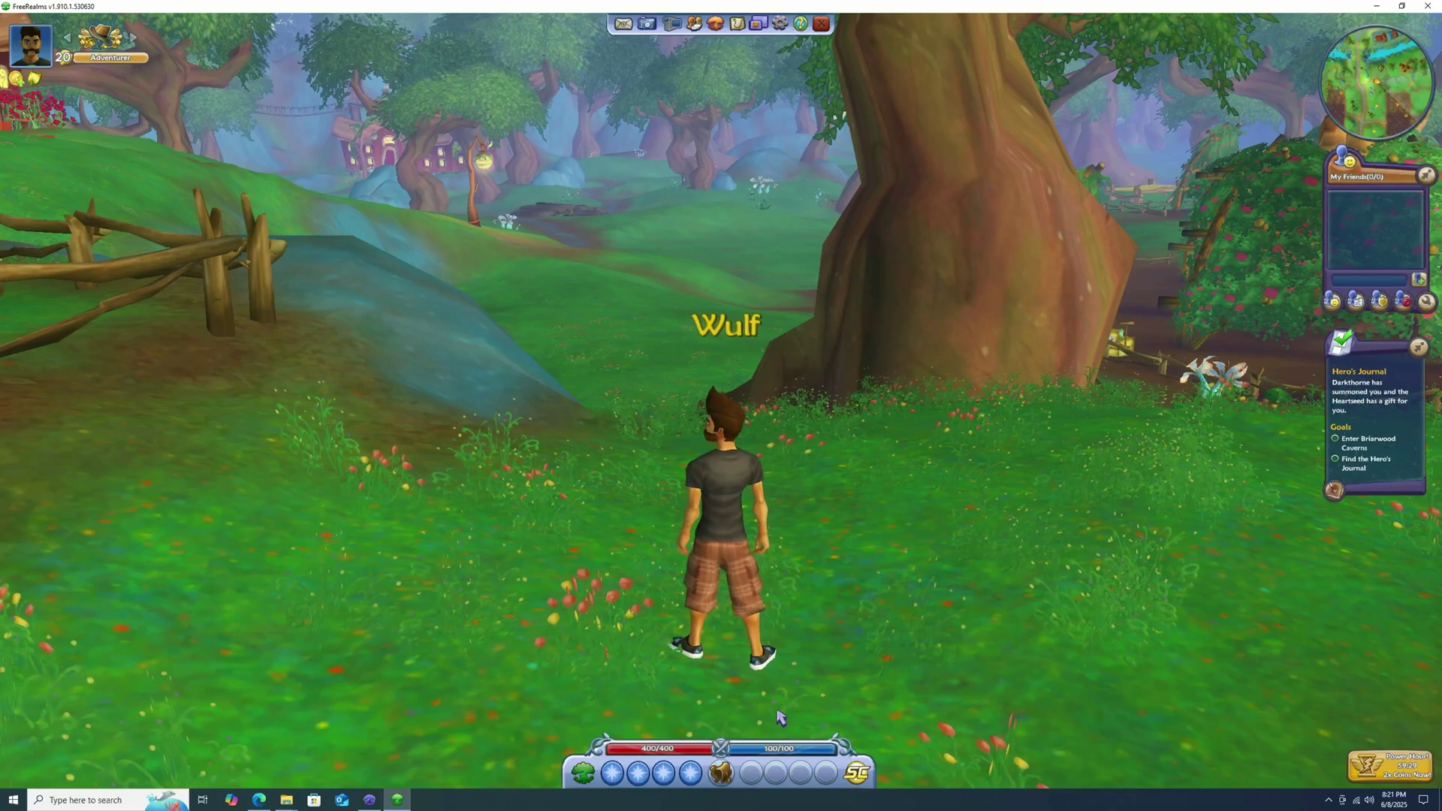
{"action": "key", "text": "w"}
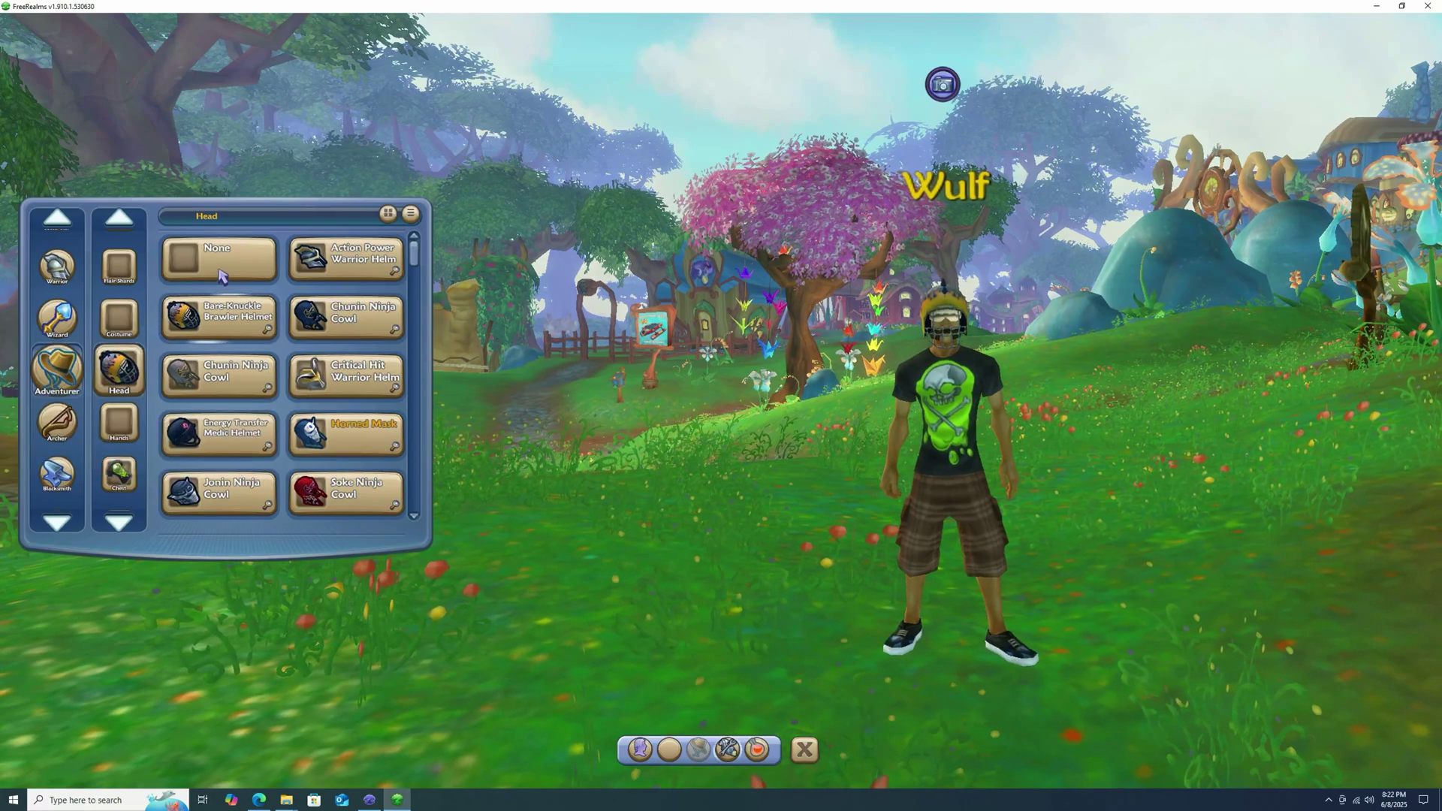
Step: Set the Adventurer's head gear to None, browse the hands and head items, and leave the wardrobe
{"action": "mouse_move", "coordinate": [123, 386]}
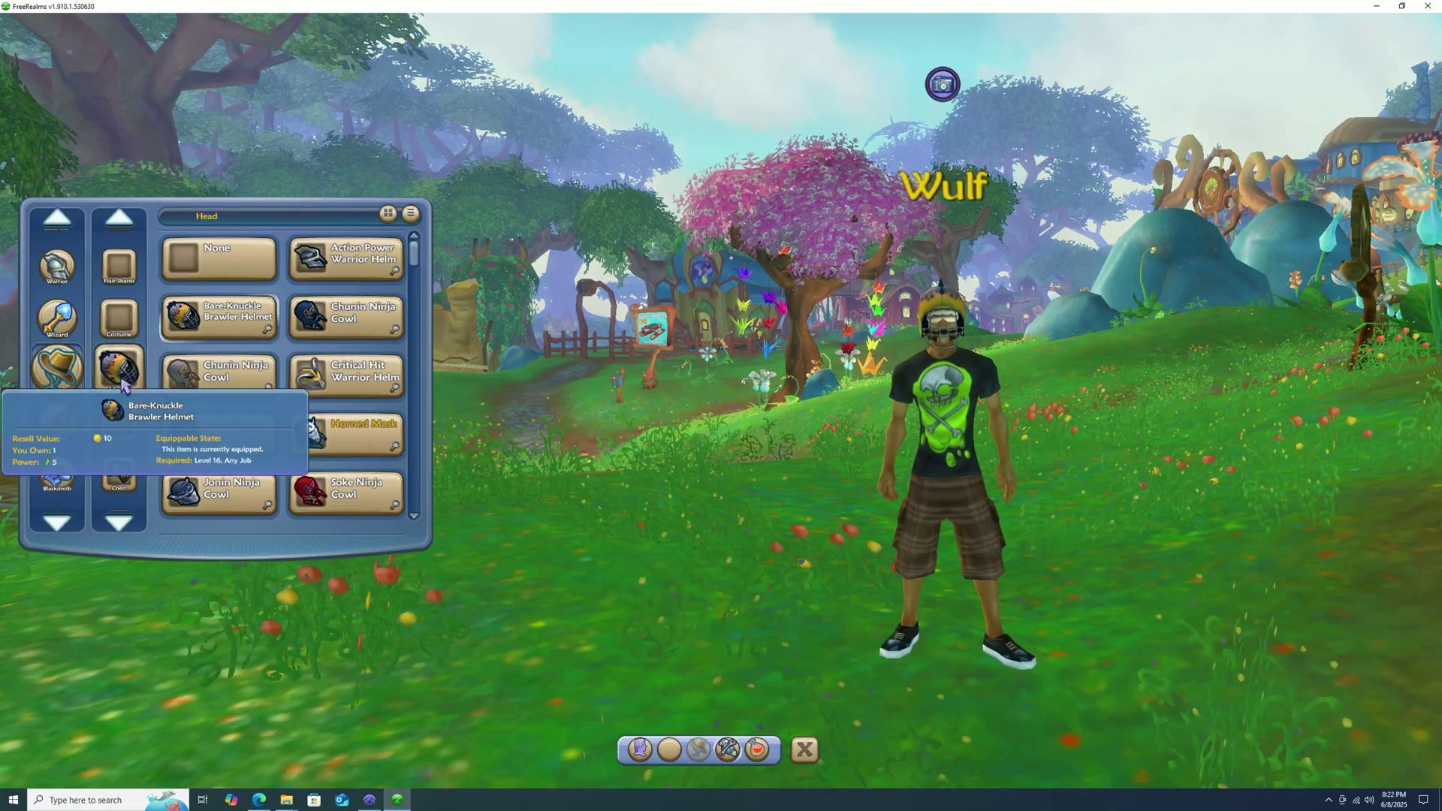
{"action": "left_click", "coordinate": [218, 259]}
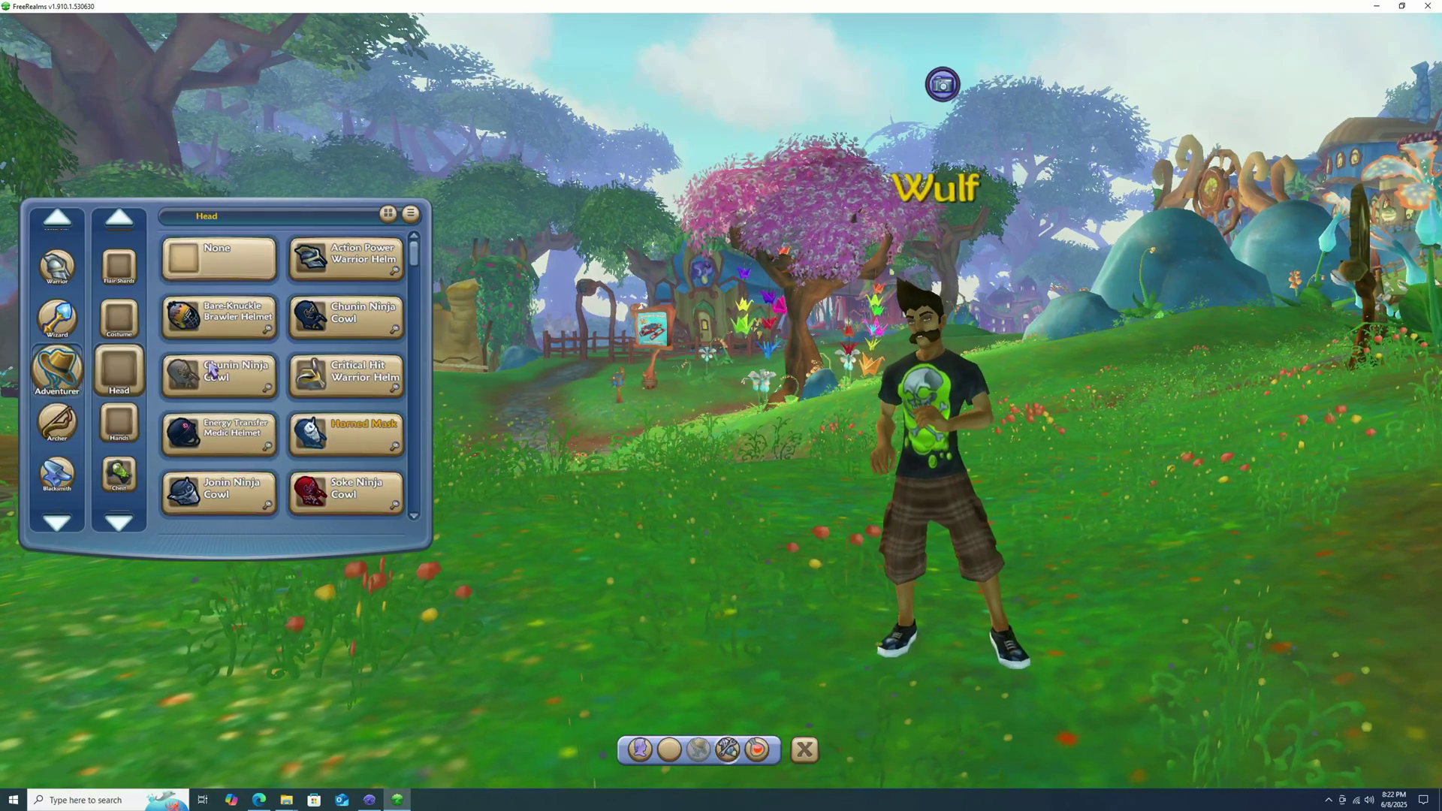
{"action": "left_click", "coordinate": [119, 420]}
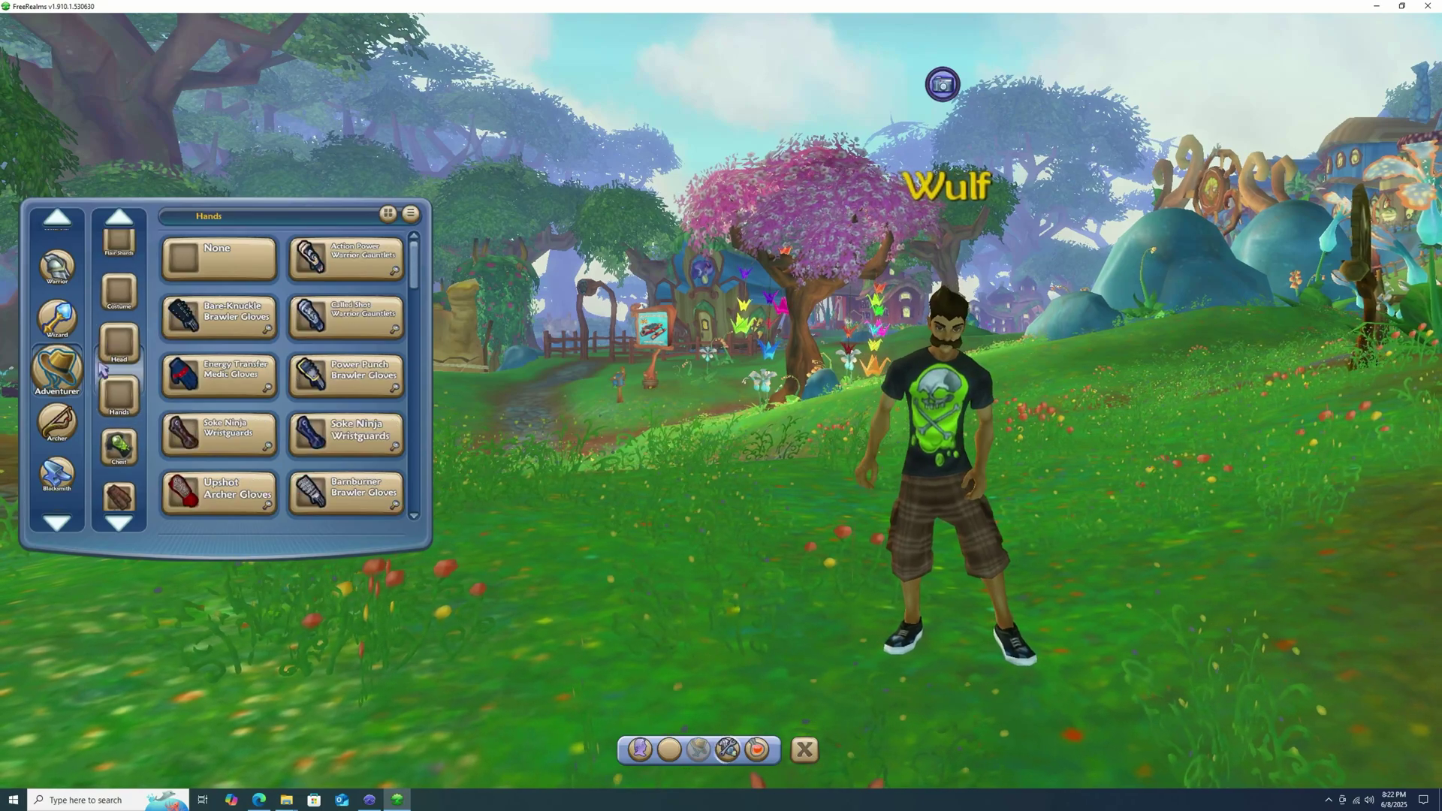
{"action": "left_click", "coordinate": [113, 359]}
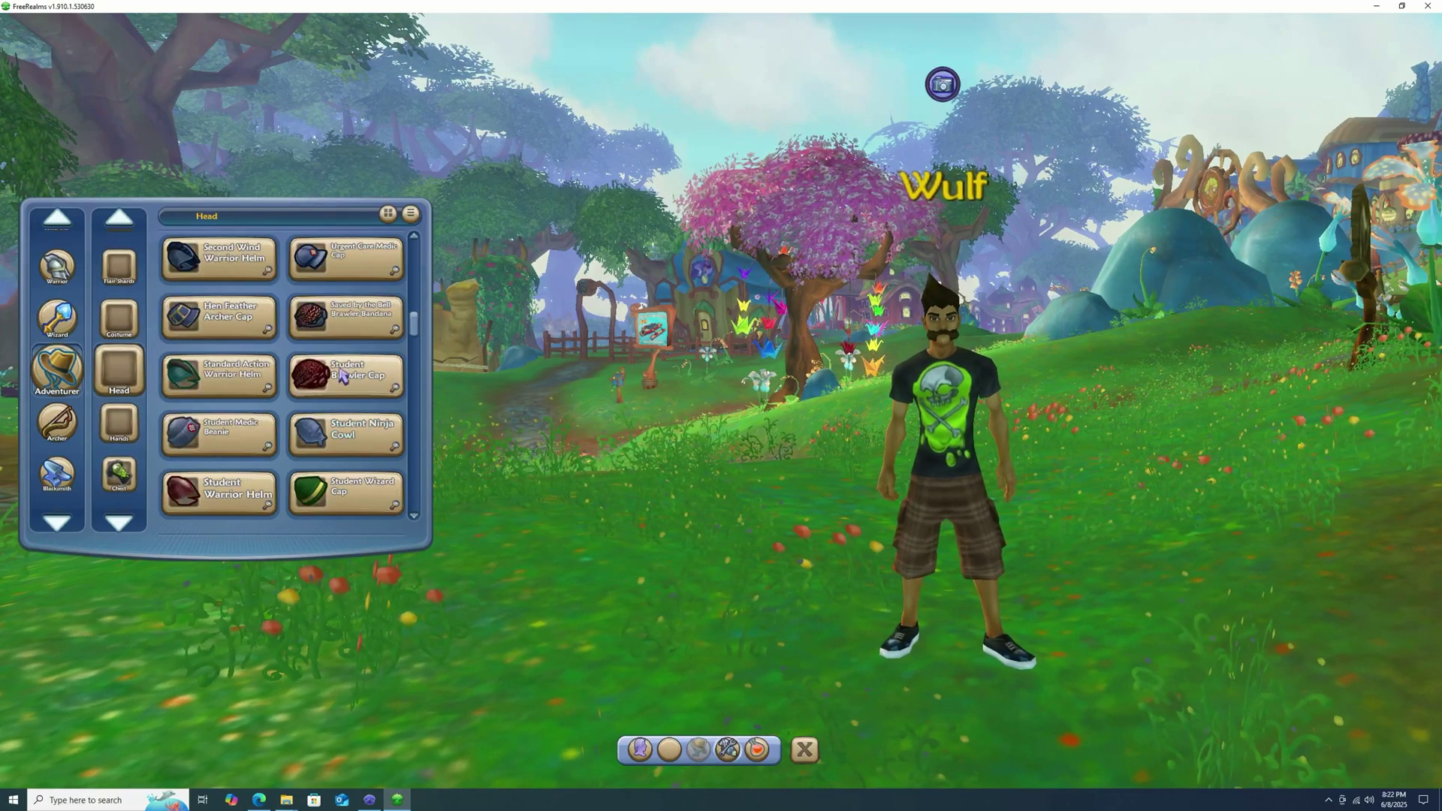
{"action": "mouse_move", "coordinate": [339, 376]}
{"action": "scroll", "coordinate": [320, 391], "scroll_direction": "down", "scroll_amount": 2}
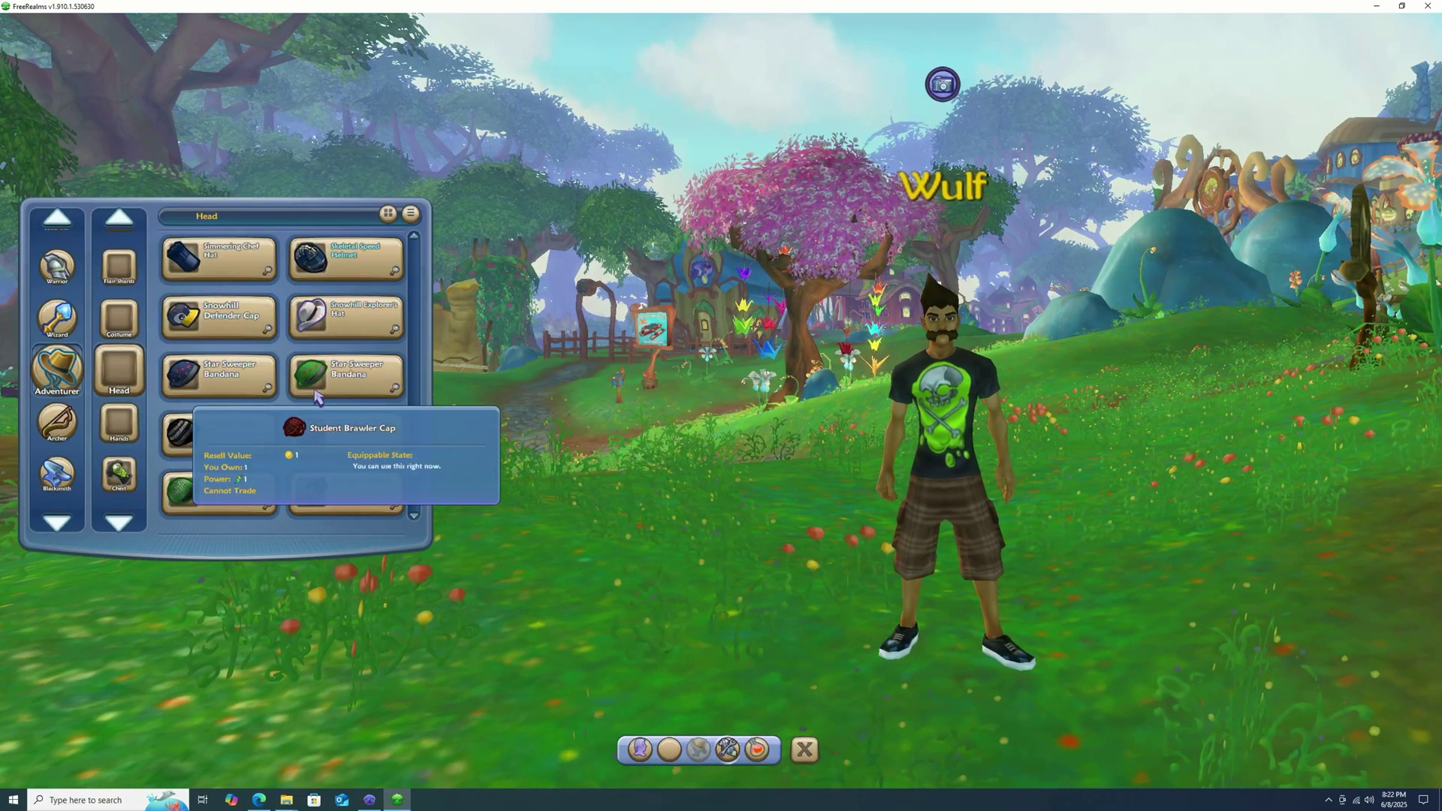
{"action": "scroll", "coordinate": [315, 395], "scroll_direction": "down", "scroll_amount": 5}
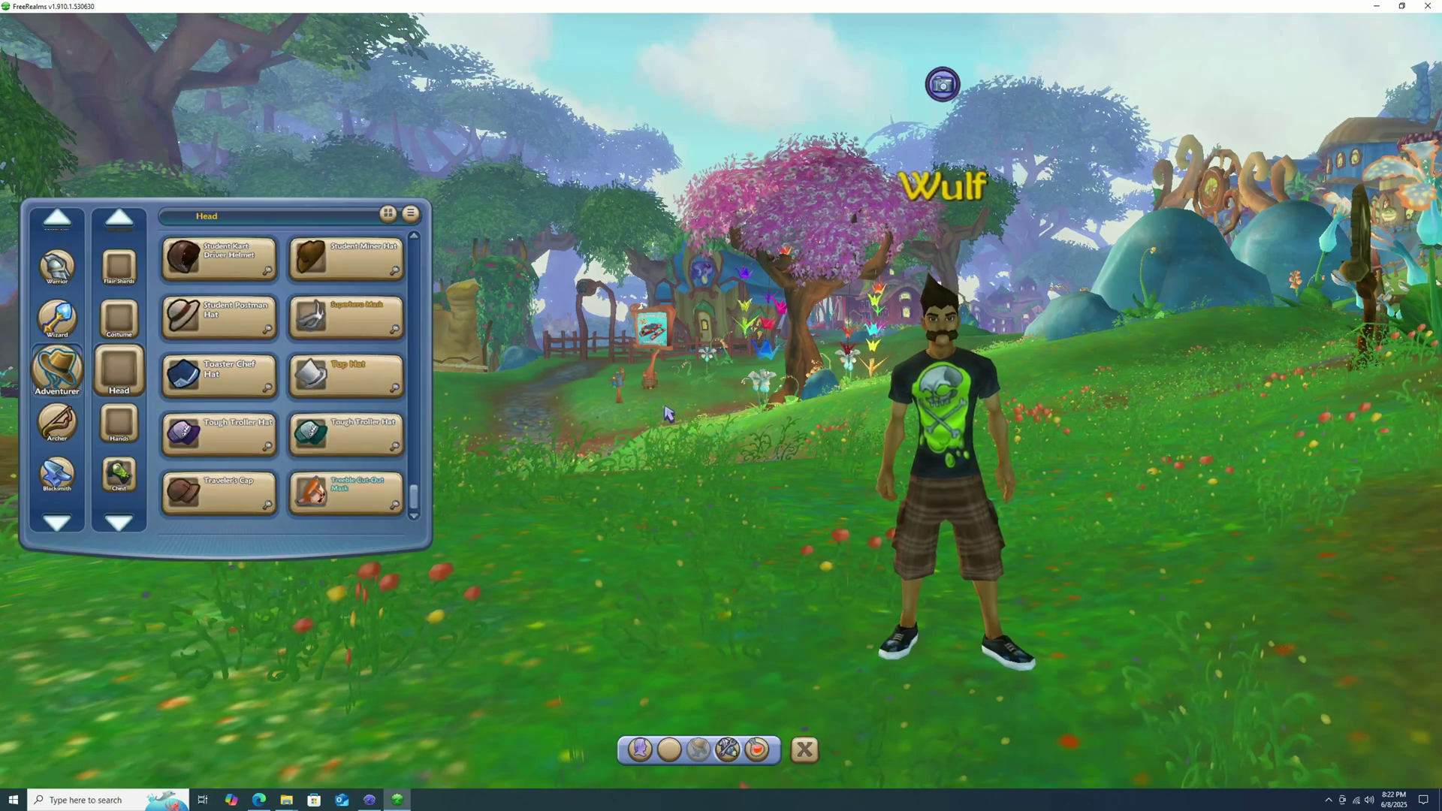
{"action": "key", "text": "Escape"}
Step: Turn the character toward the fields and teleport to Seaside from the world map
{"action": "mouse_move", "coordinate": [818, 406]}
{"action": "left_mouse_down"}
{"action": "mouse_move", "coordinate": [766, 406]}
{"action": "mouse_move", "coordinate": [841, 418]}
{"action": "left_mouse_up"}
{"action": "key", "text": "w"}
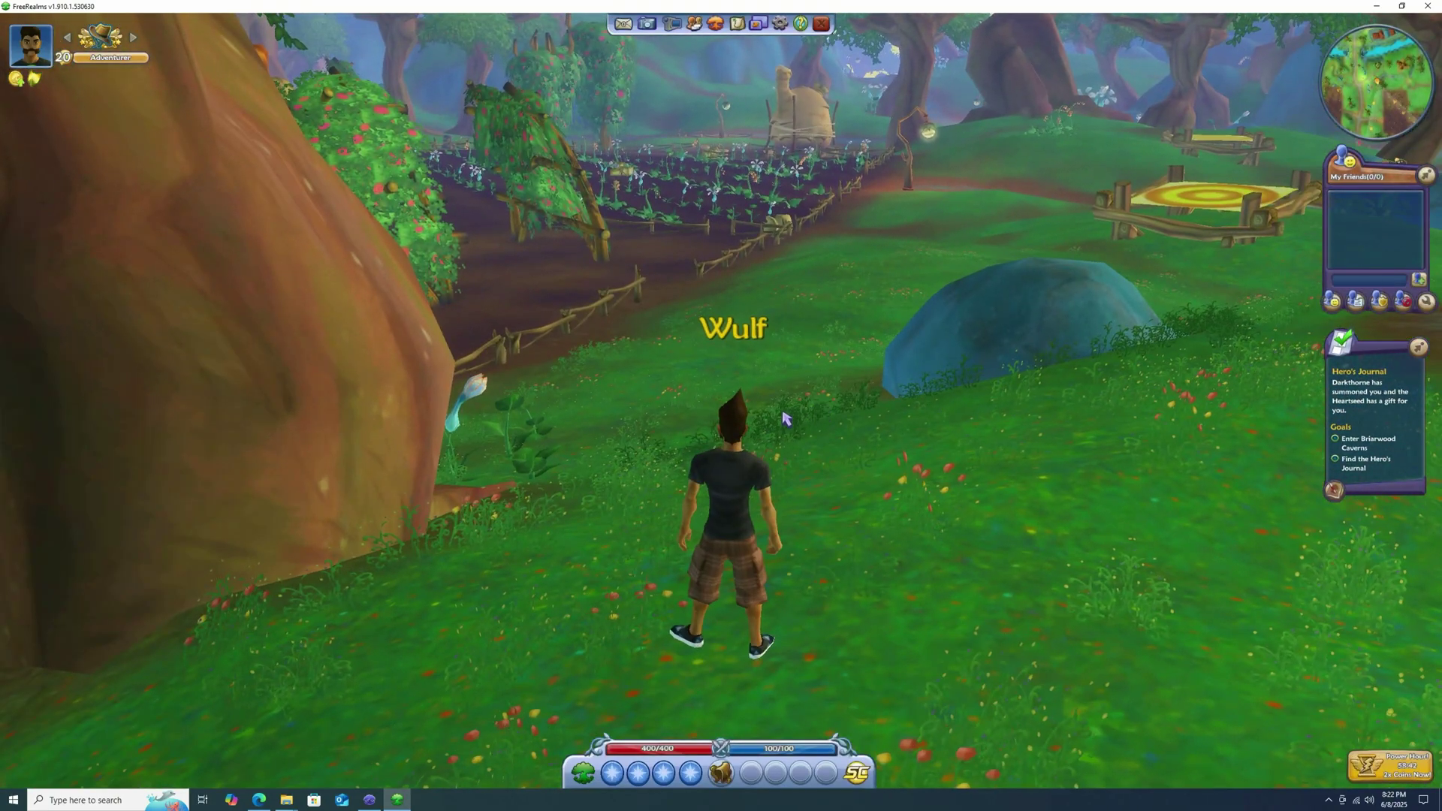
{"action": "key", "text": "m"}
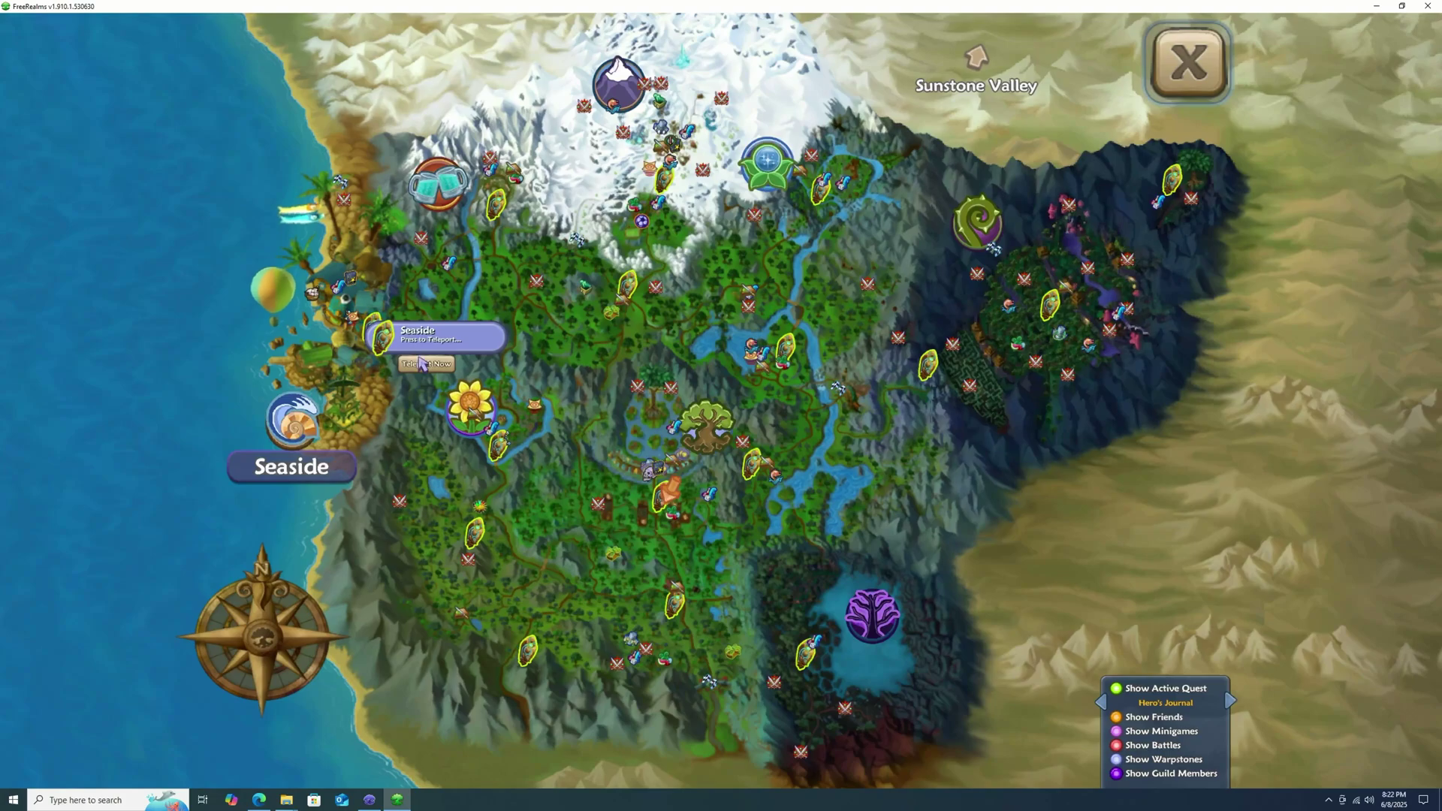
{"action": "left_click", "coordinate": [422, 364]}
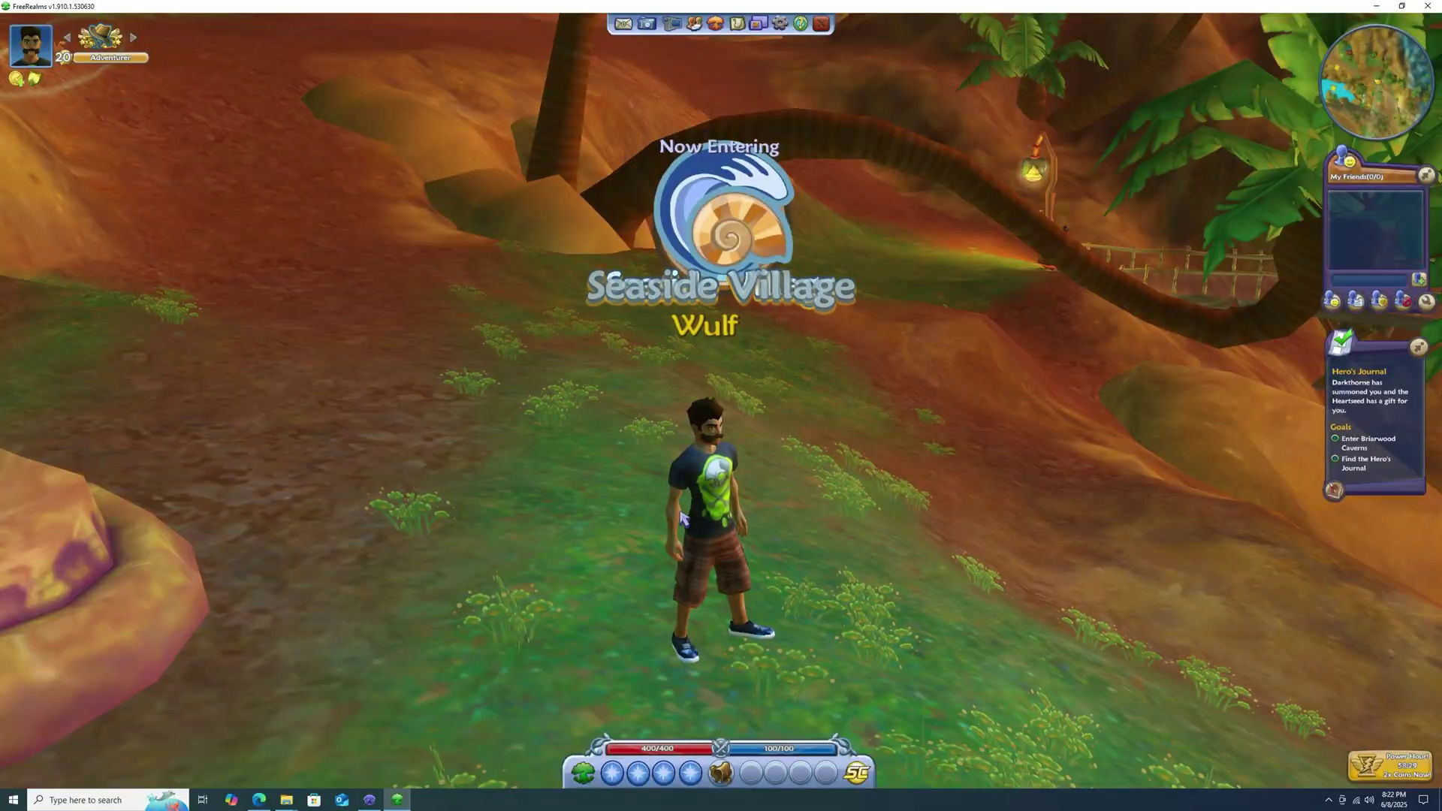
Step: Run past Betsy and up the dirt path to the yellow and orange target platform in Seaside Village
{"action": "key", "text": "w"}
{"action": "key", "text": "w"}
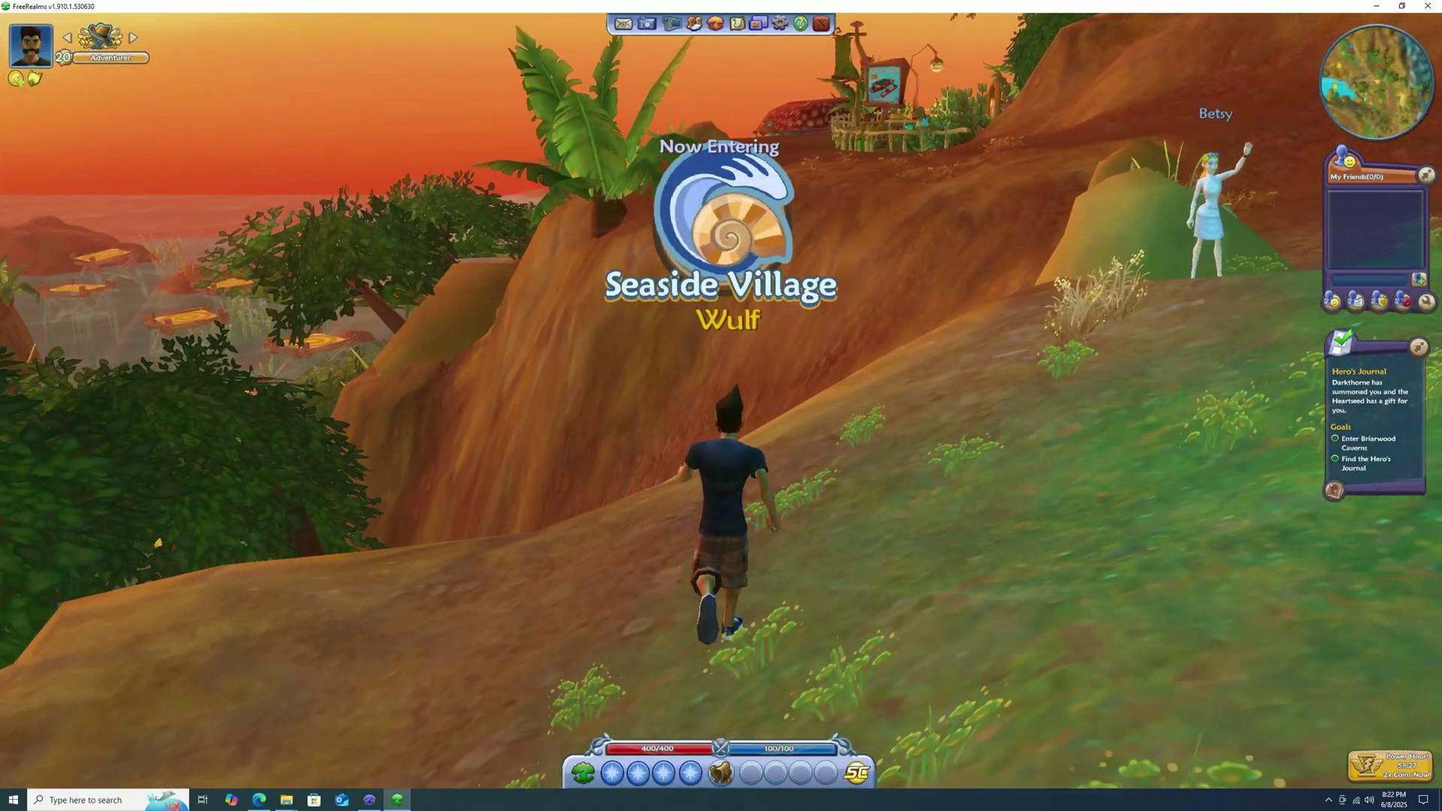
{"action": "key", "text": "w"}
{"action": "key", "text": "d"}
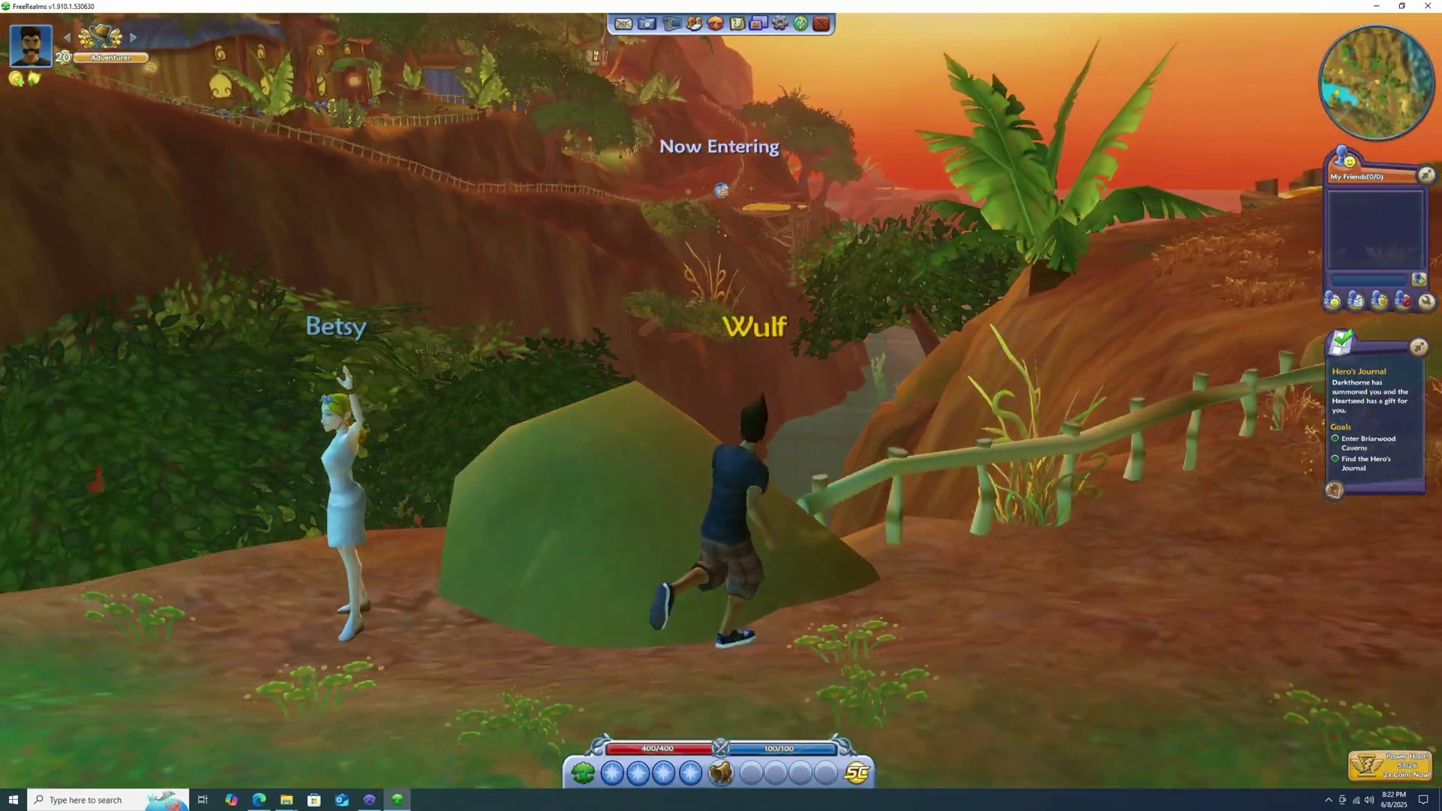
{"action": "key", "text": "w"}
{"action": "key", "text": "d"}
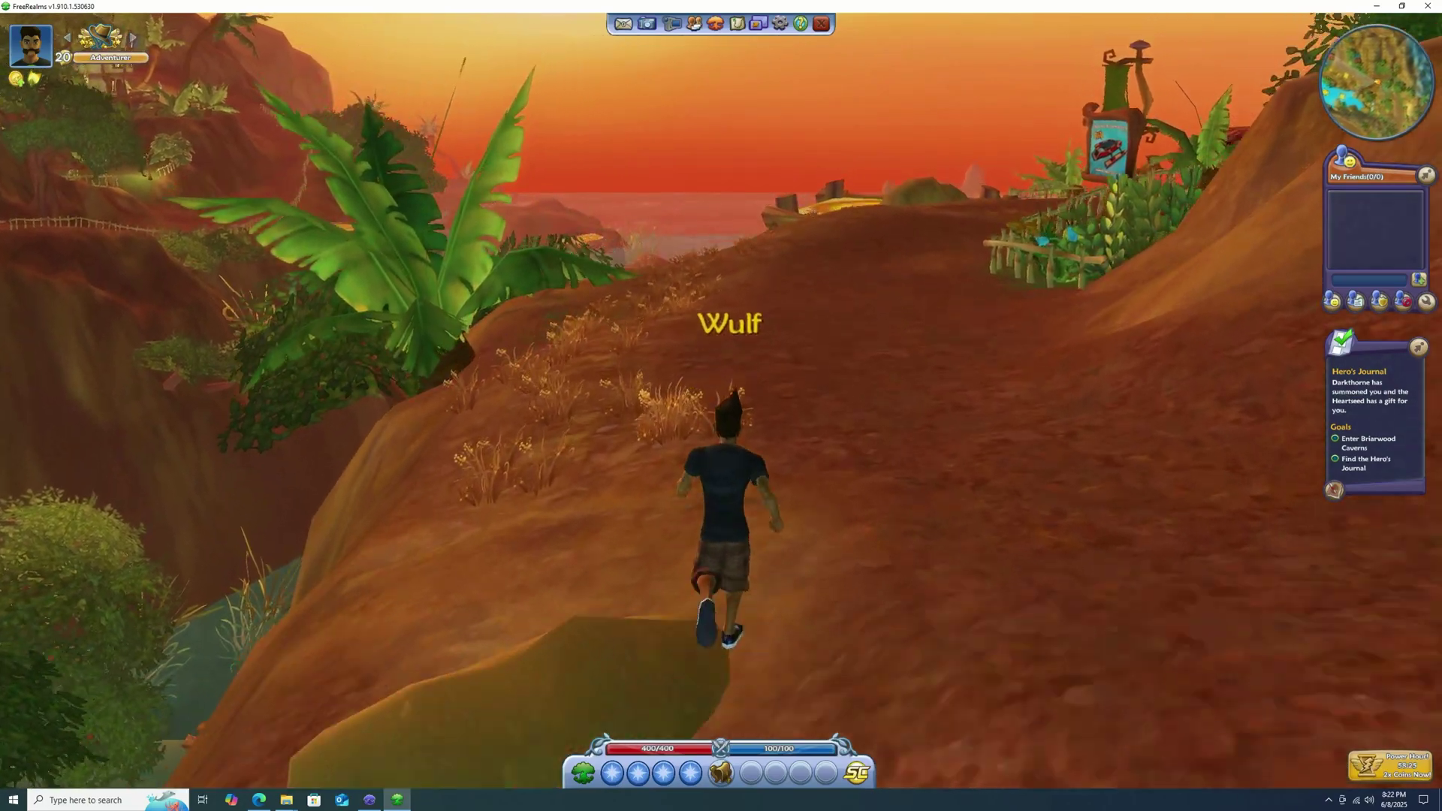
{"action": "key", "text": "w"}
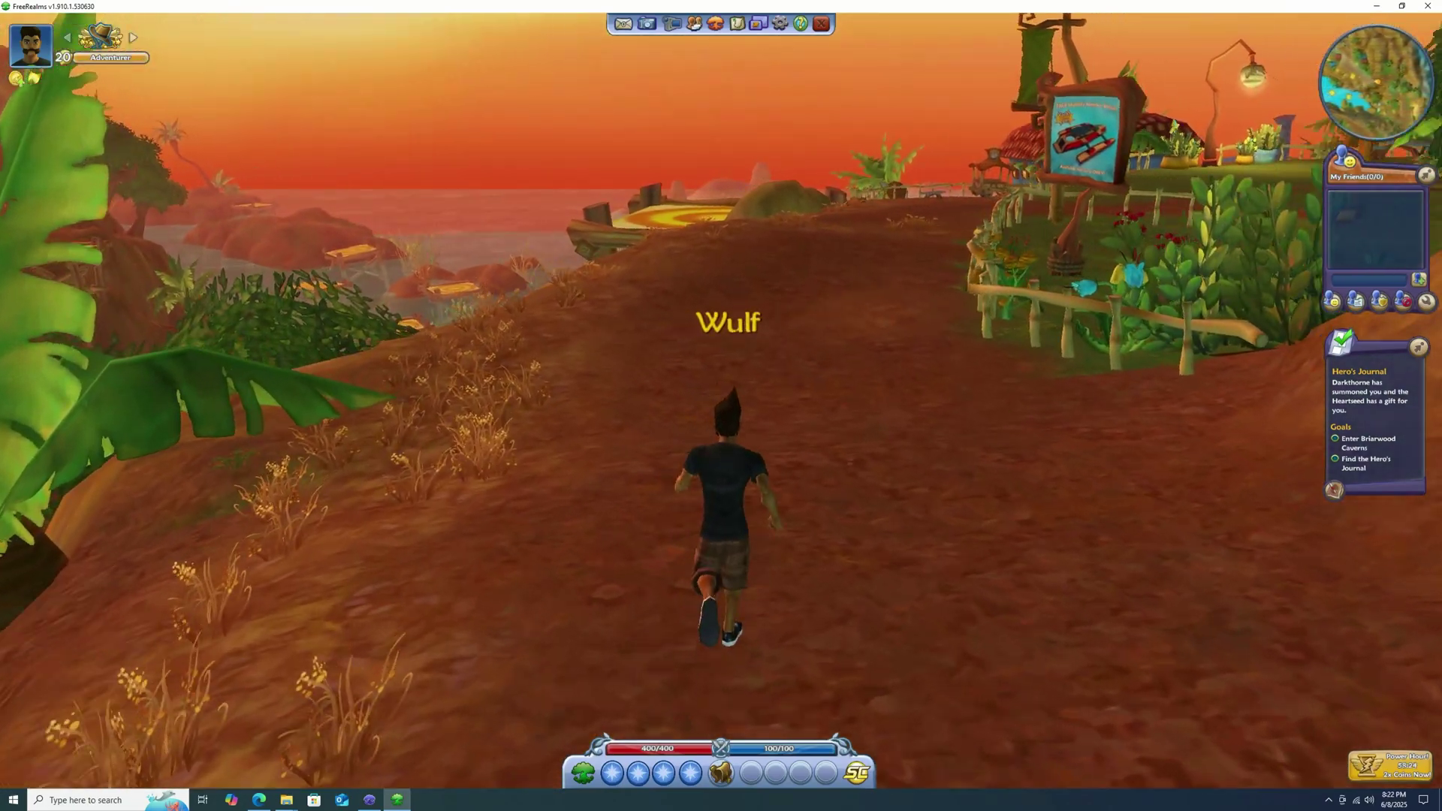
{"action": "key", "text": "w"}
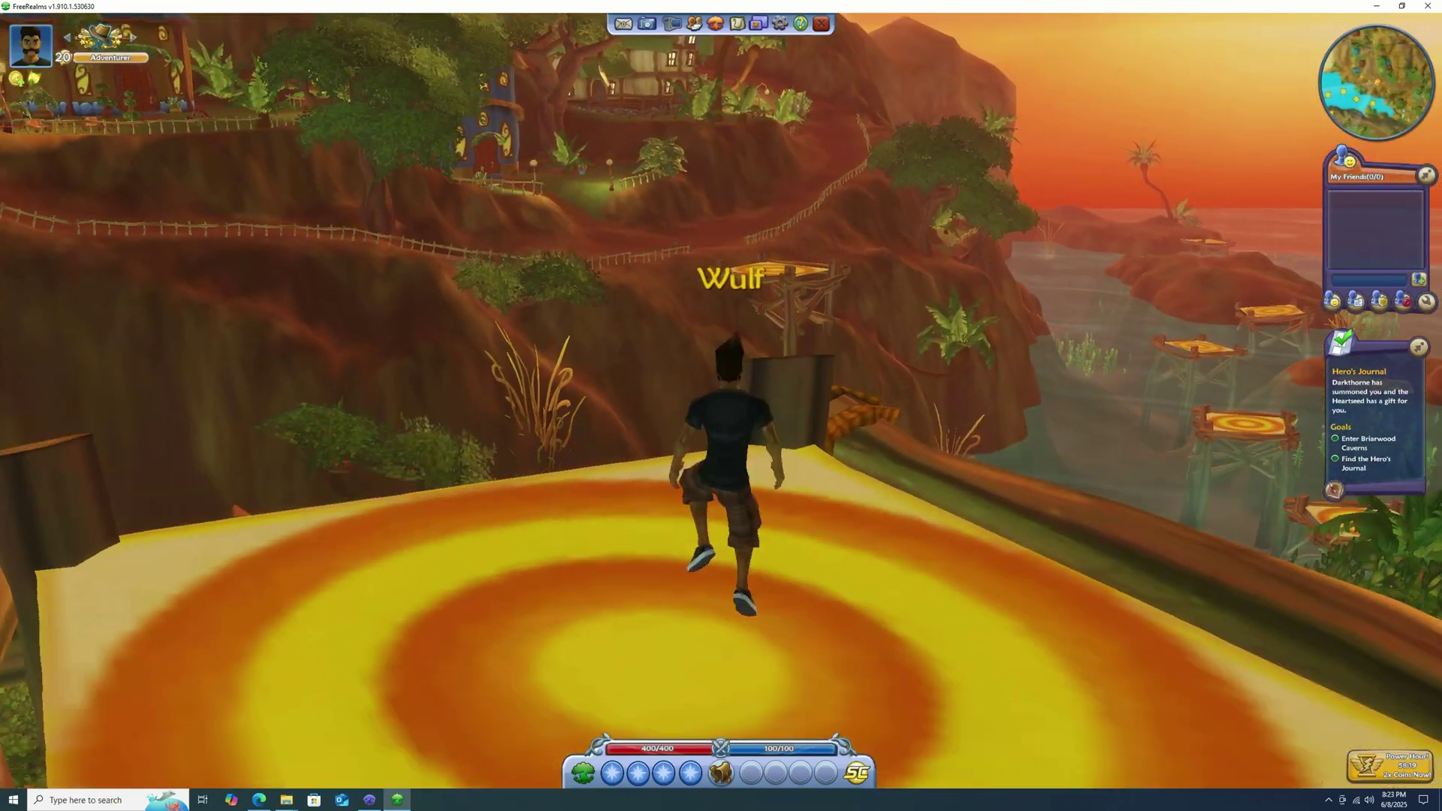
Step: Run off the target platform and past Corn Farmer Muglap toward the lamp-lit wooden walkway
{"action": "key", "text": "d"}
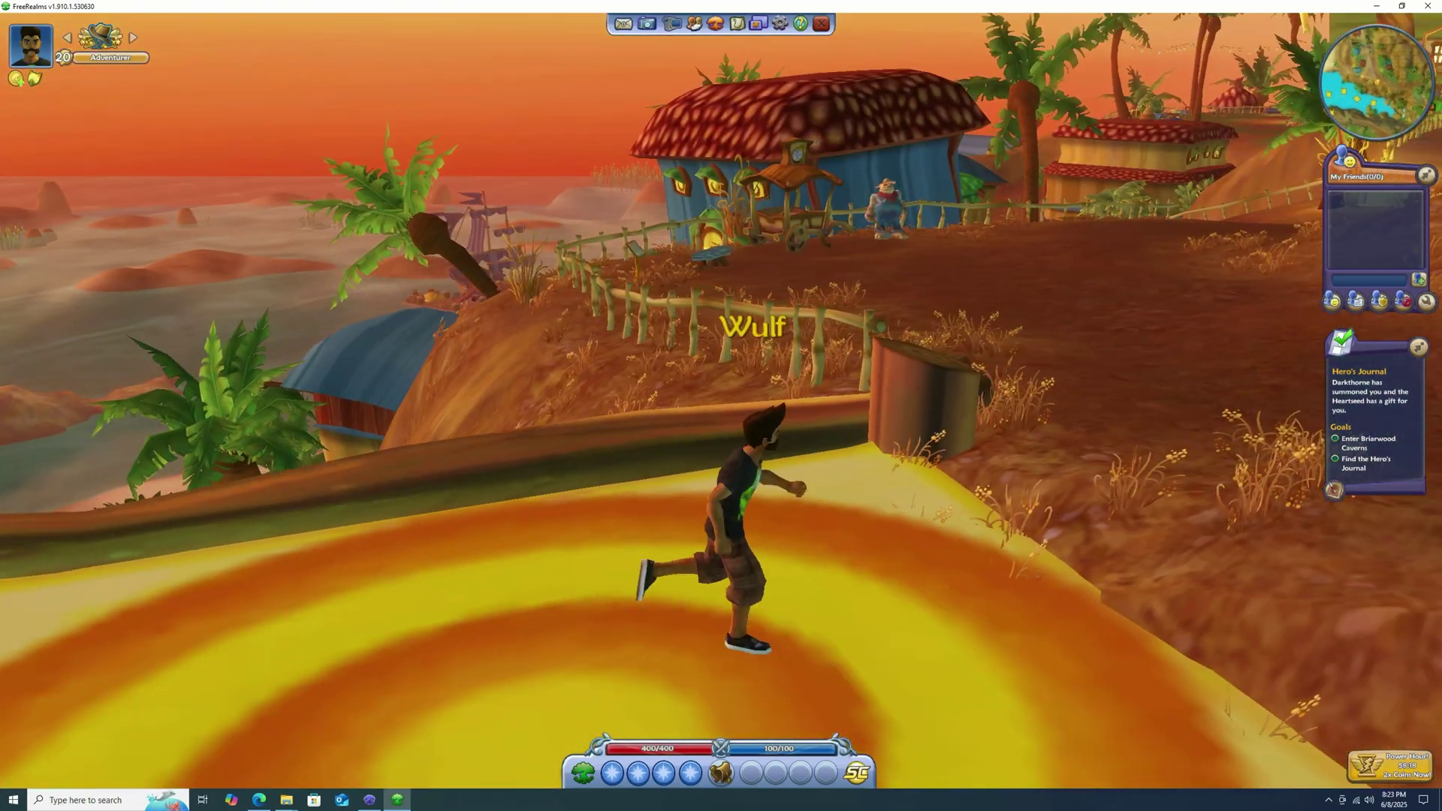
{"action": "key", "text": "w"}
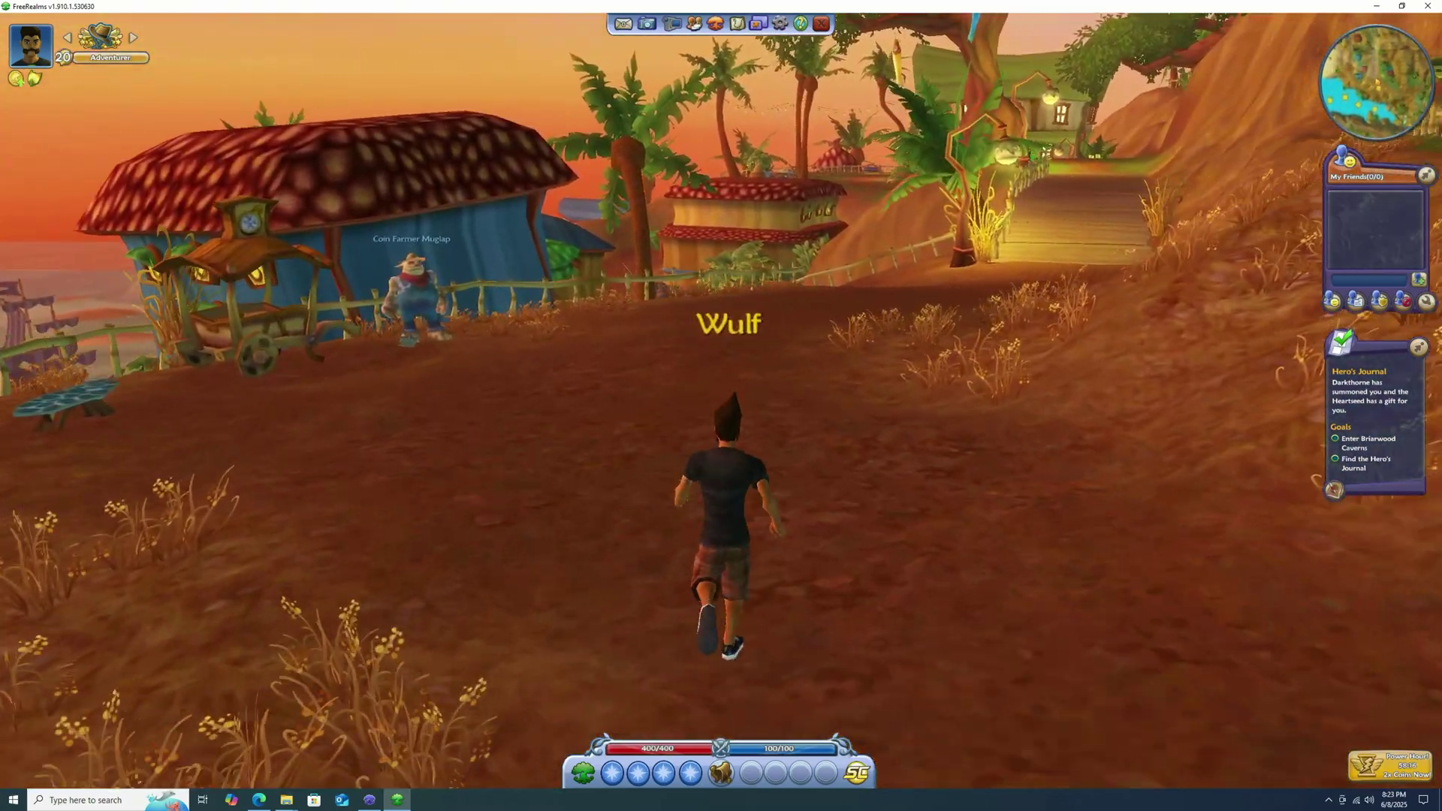
{"action": "key", "text": "d"}
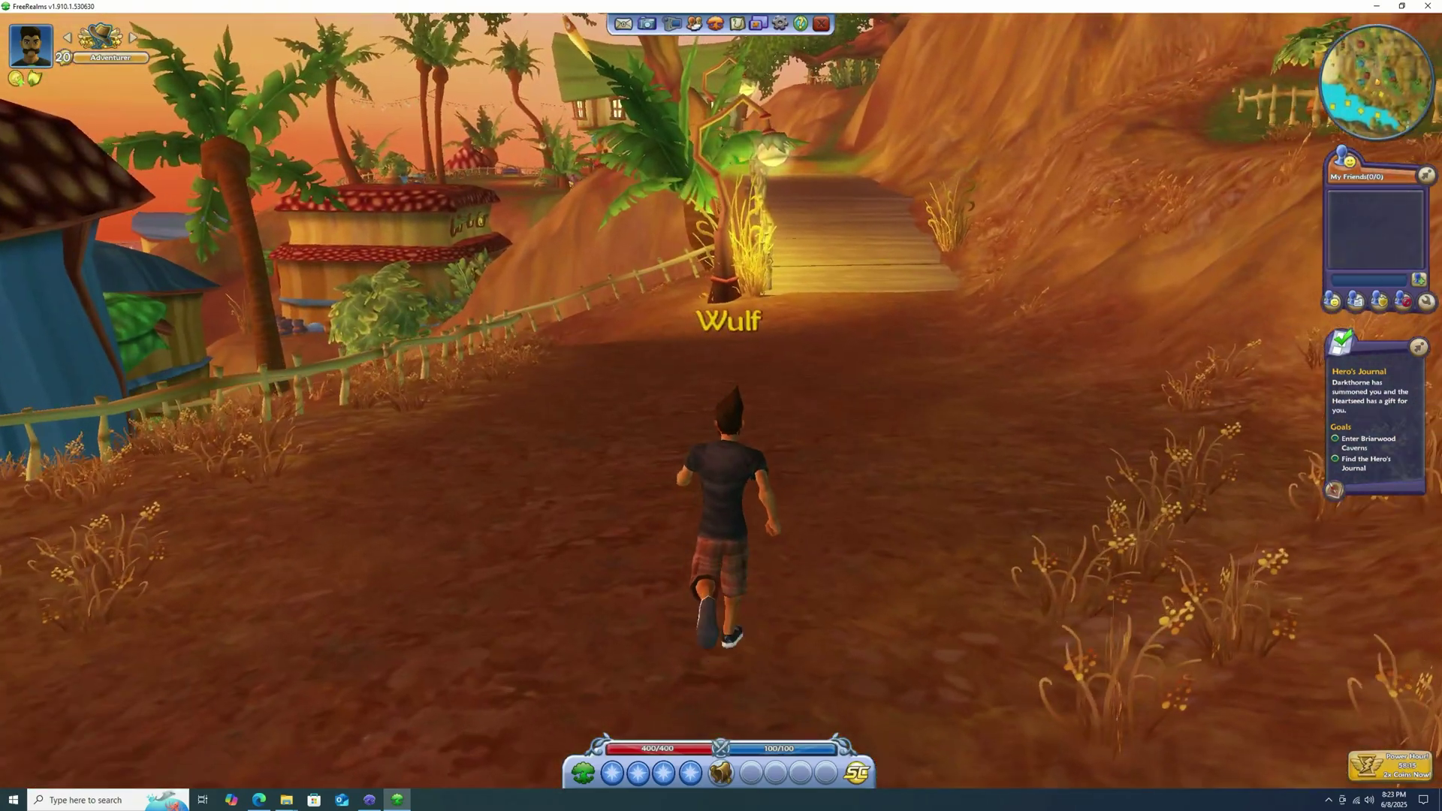
{"action": "key", "text": "a"}
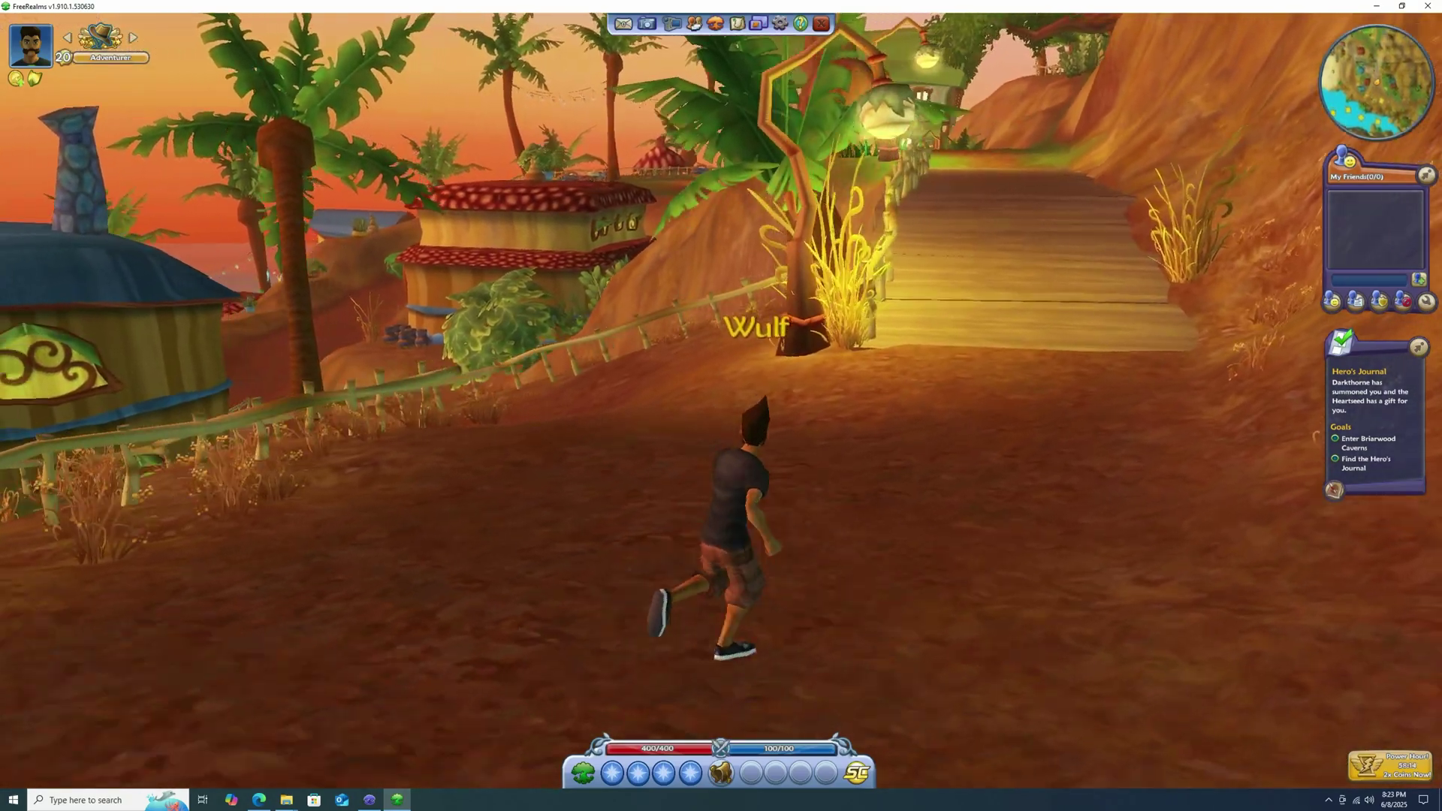
Step: Teleport to Briarwood from the world map, explore around the campfire and check the map again
{"action": "key", "text": "m"}
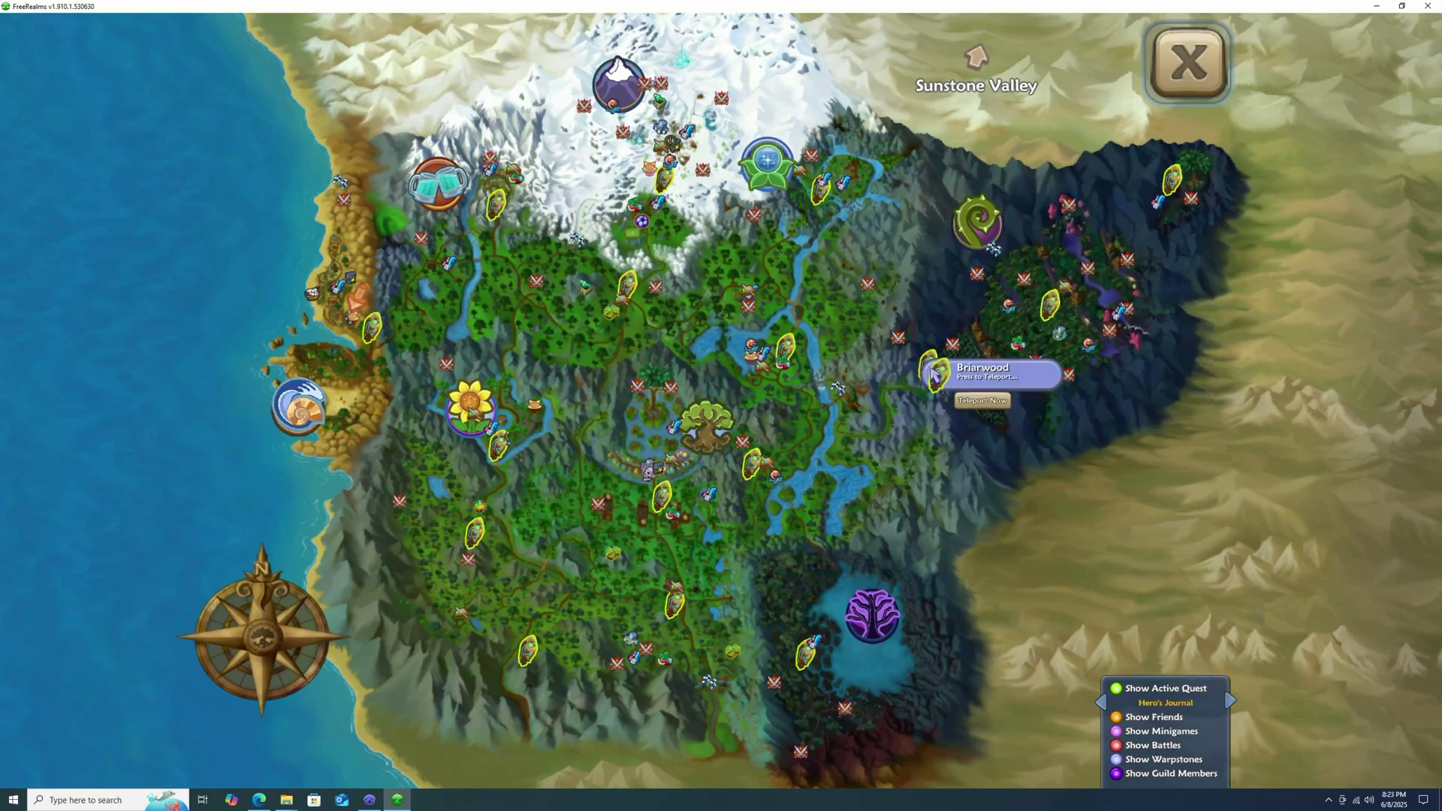
{"action": "left_click", "coordinate": [965, 402]}
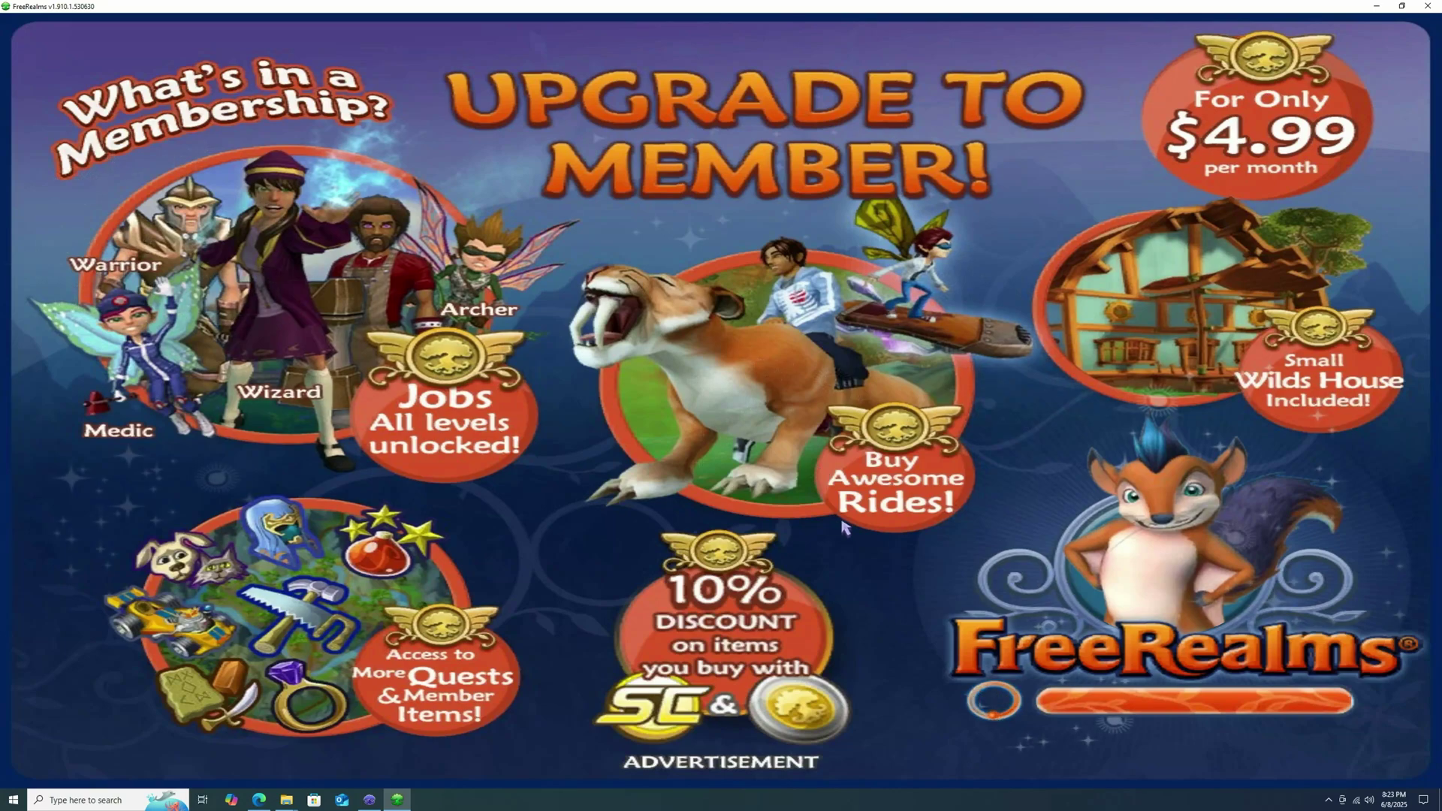
{"action": "key", "text": "w"}
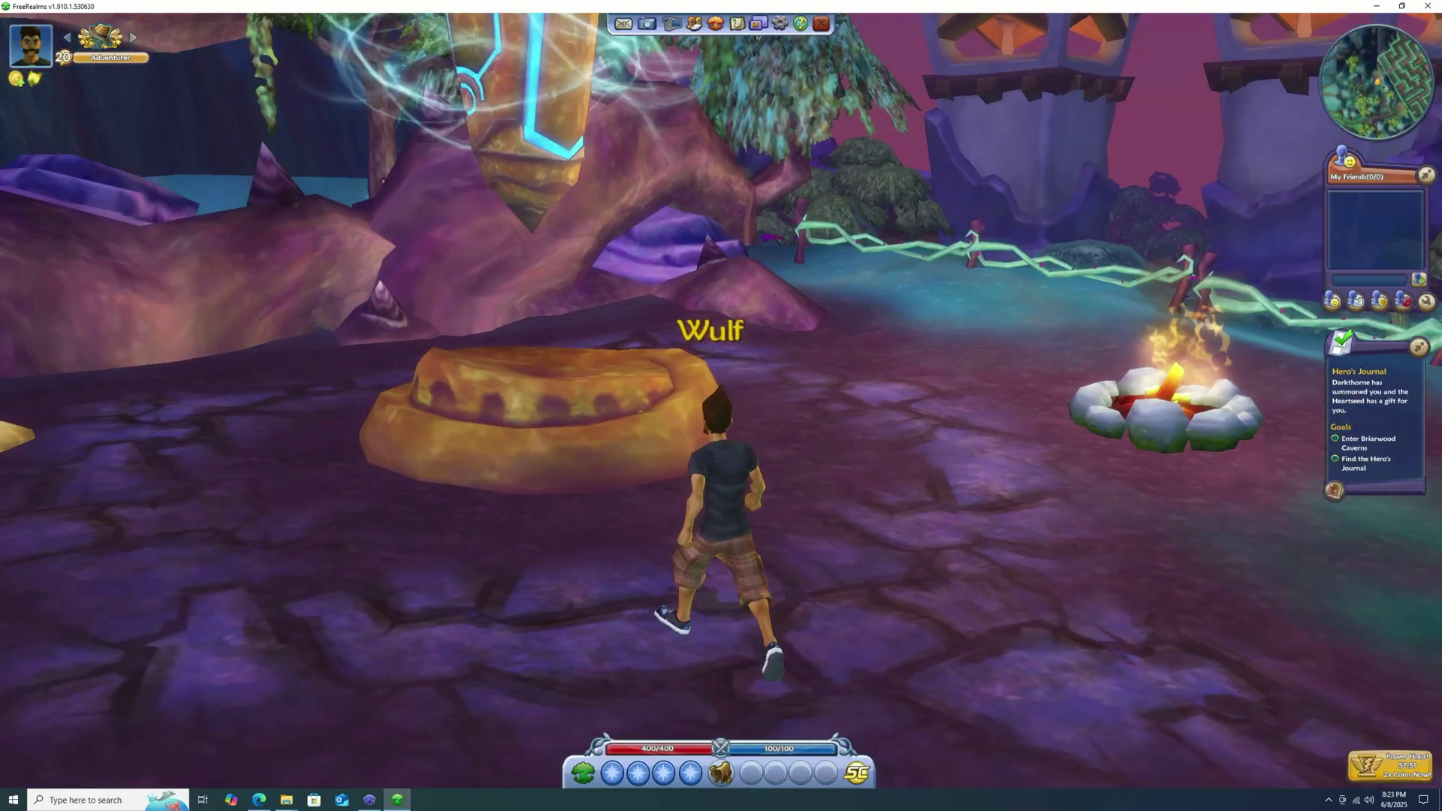
{"action": "key", "text": "a"}
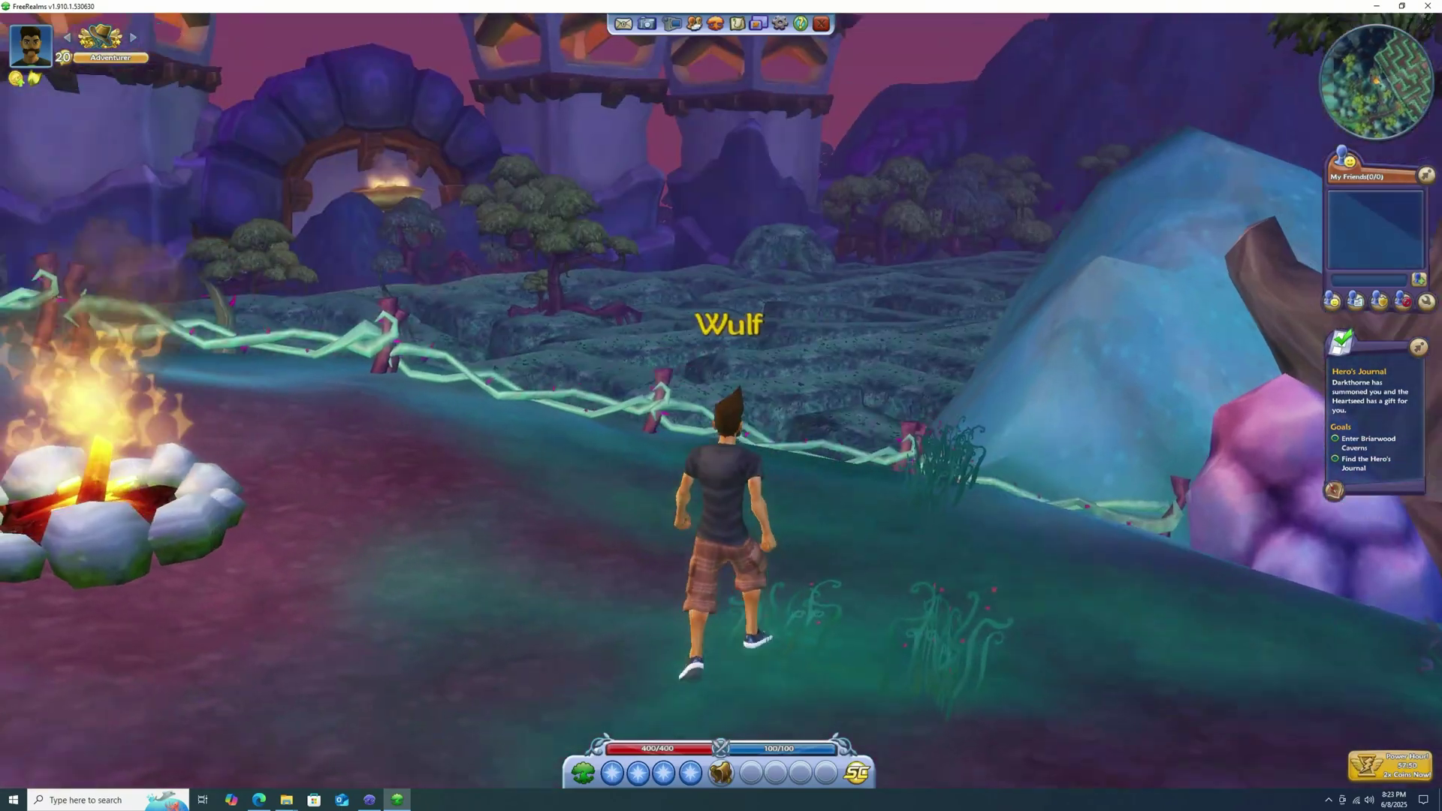
{"action": "key", "text": "w"}
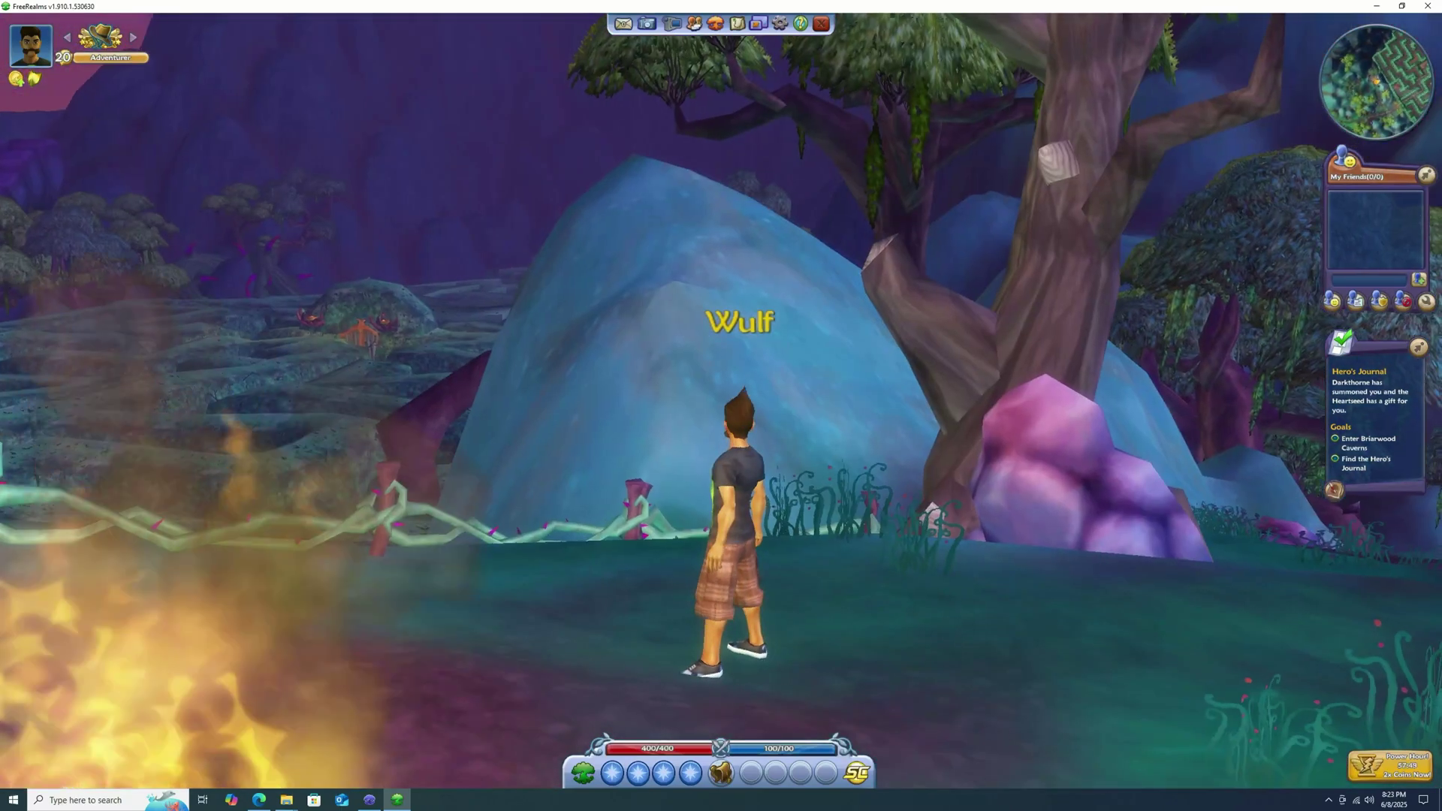
{"action": "key", "text": "m"}
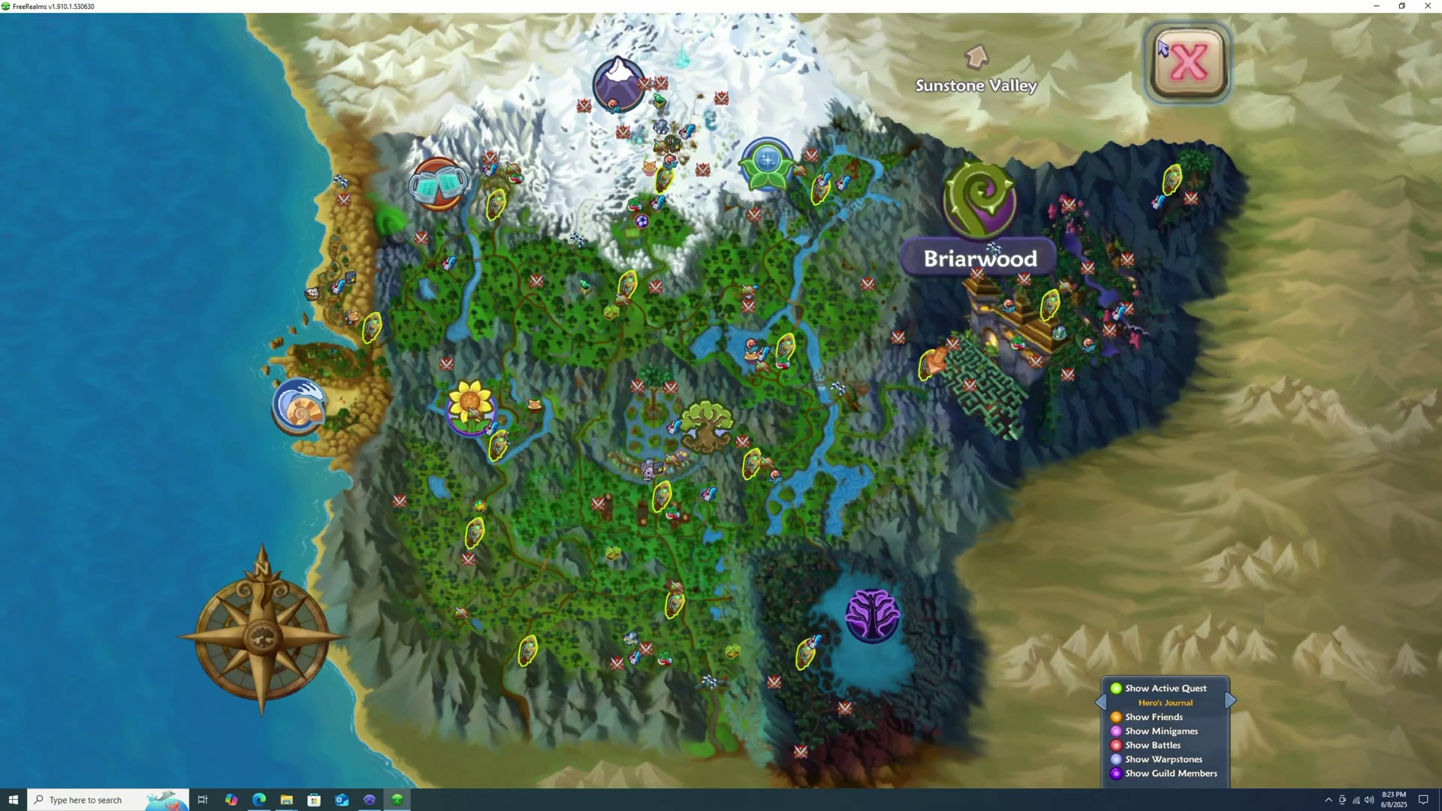
{"action": "left_click", "coordinate": [1163, 48]}
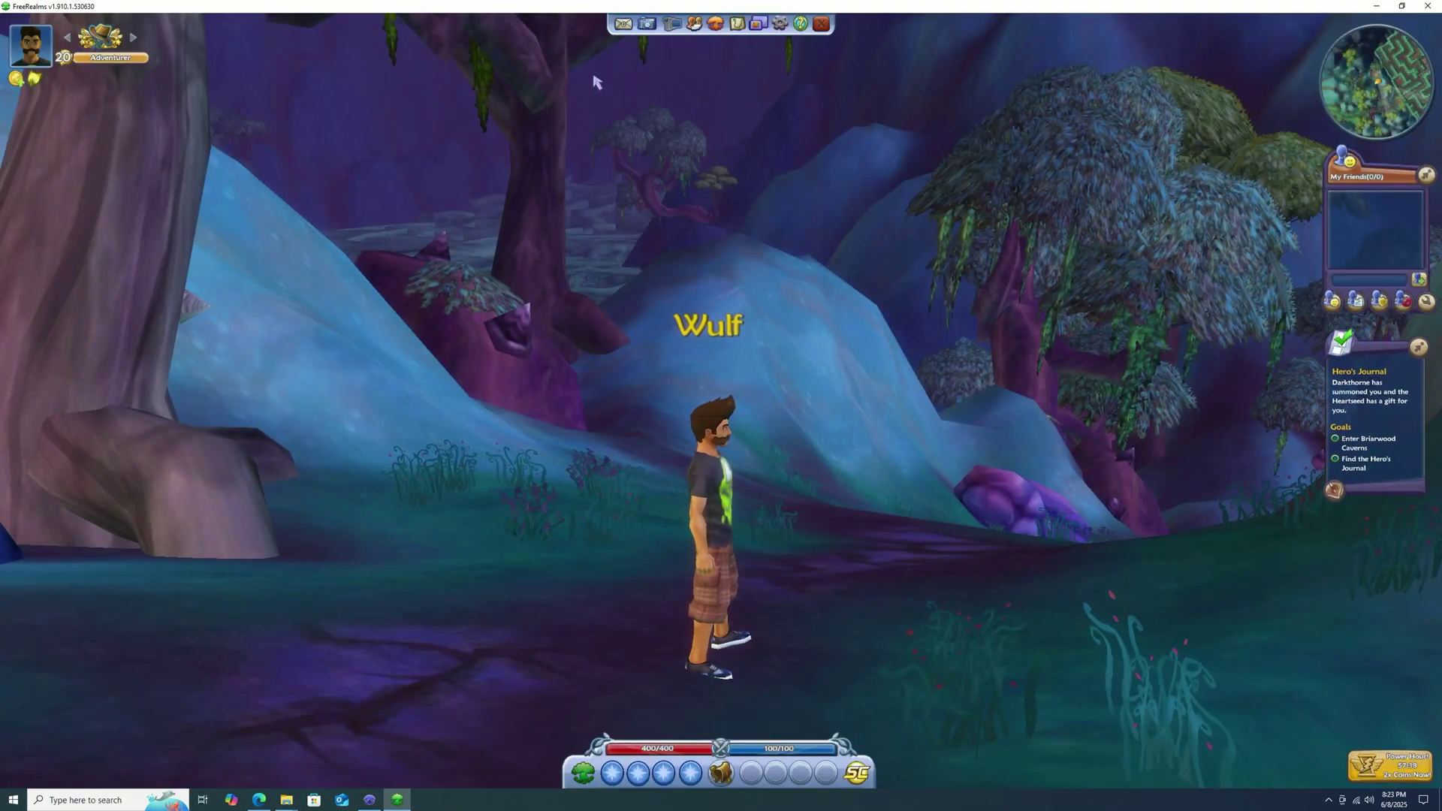
Step: Summon the Precursor Hoverboard from the rides and travel along the Briarwood path toward the distant camp
{"action": "left_click", "coordinate": [717, 777]}
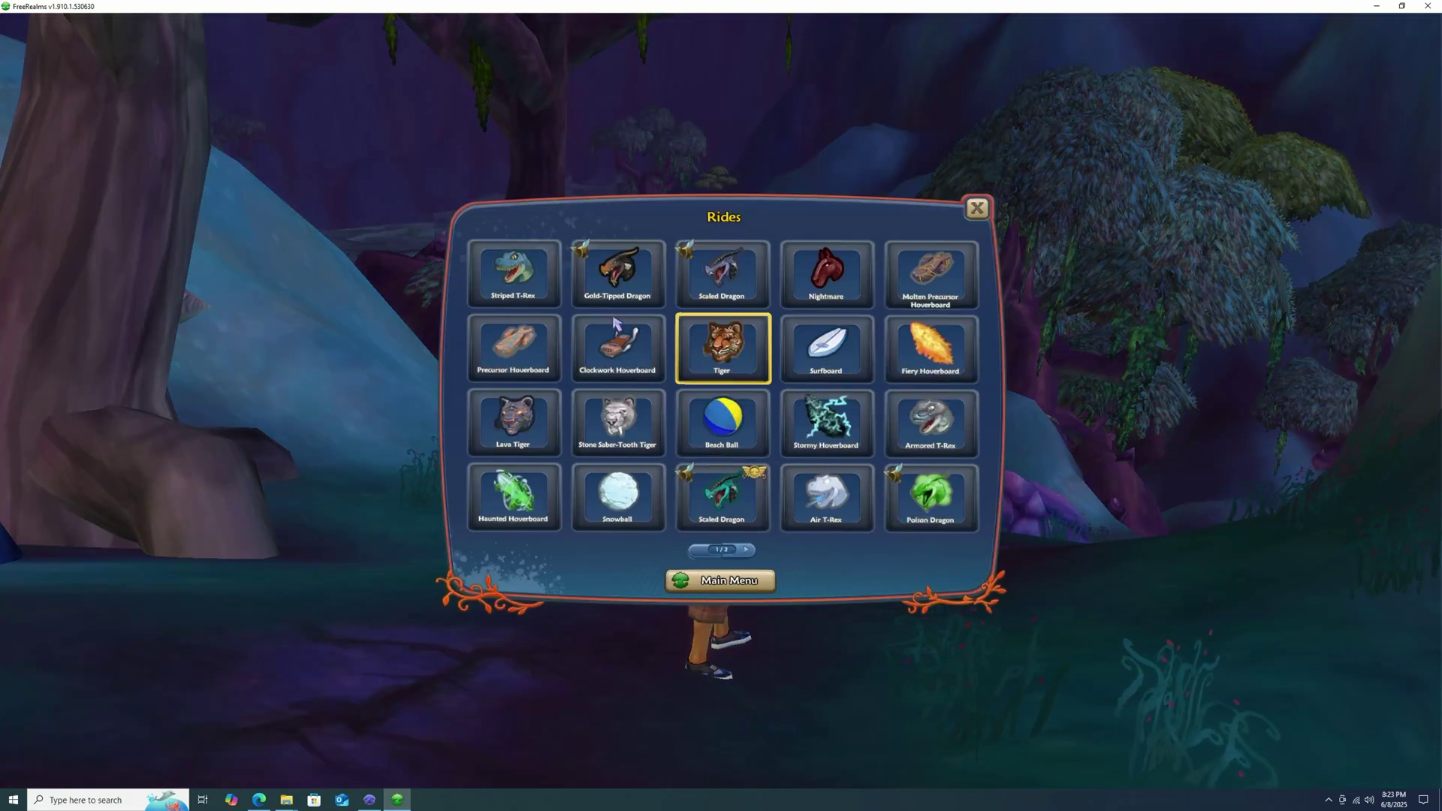
{"action": "left_click", "coordinate": [504, 368]}
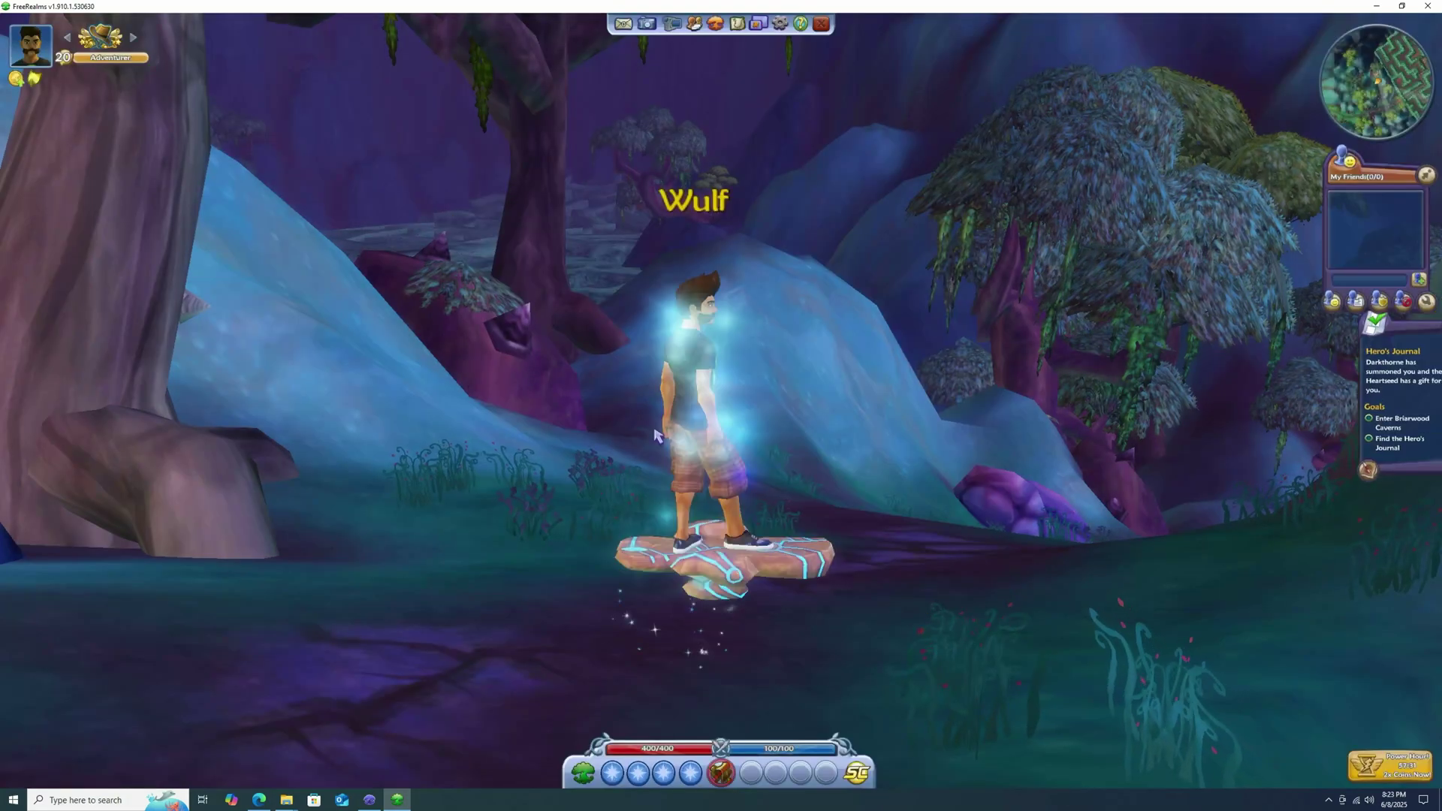
{"action": "key", "text": "w"}
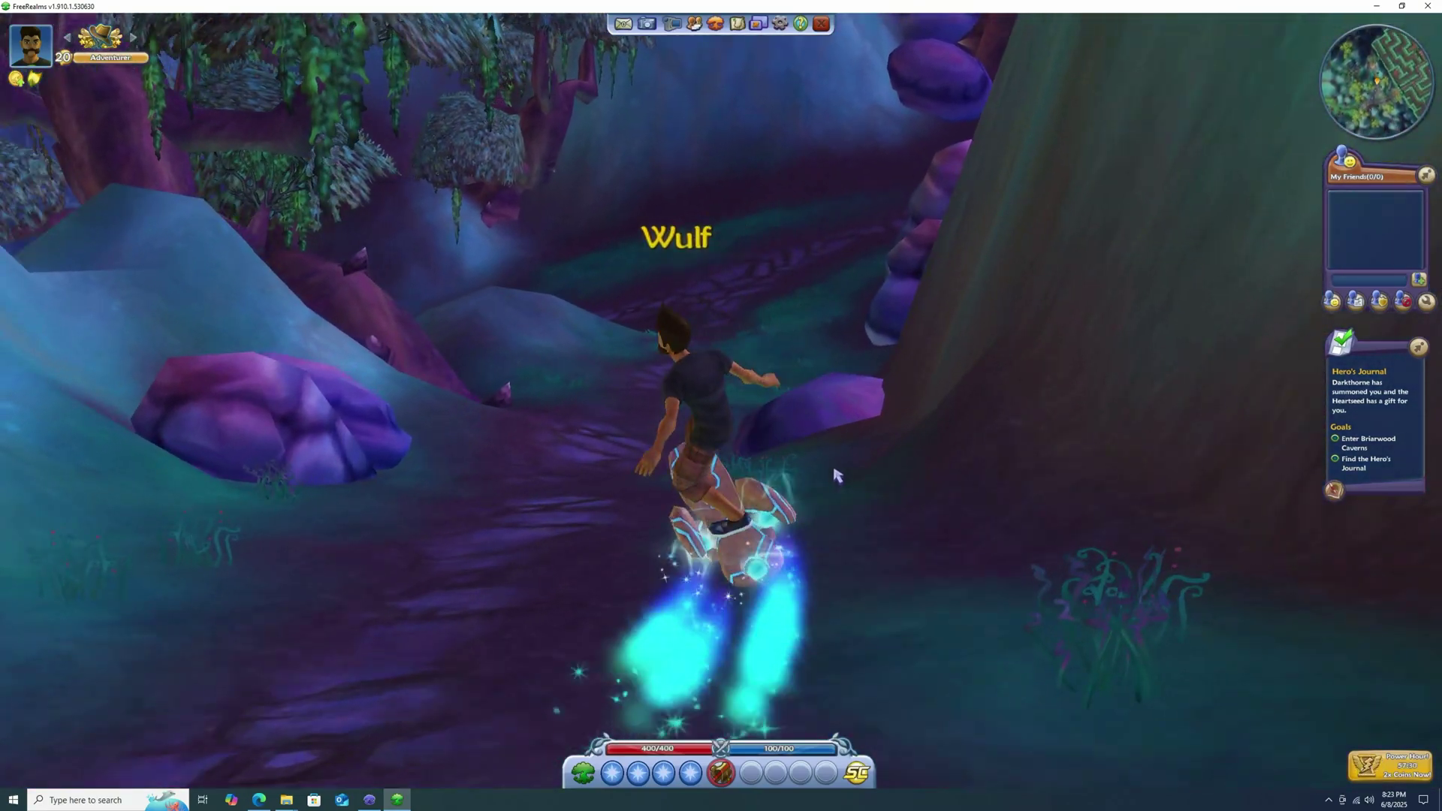
{"action": "key", "text": "w"}
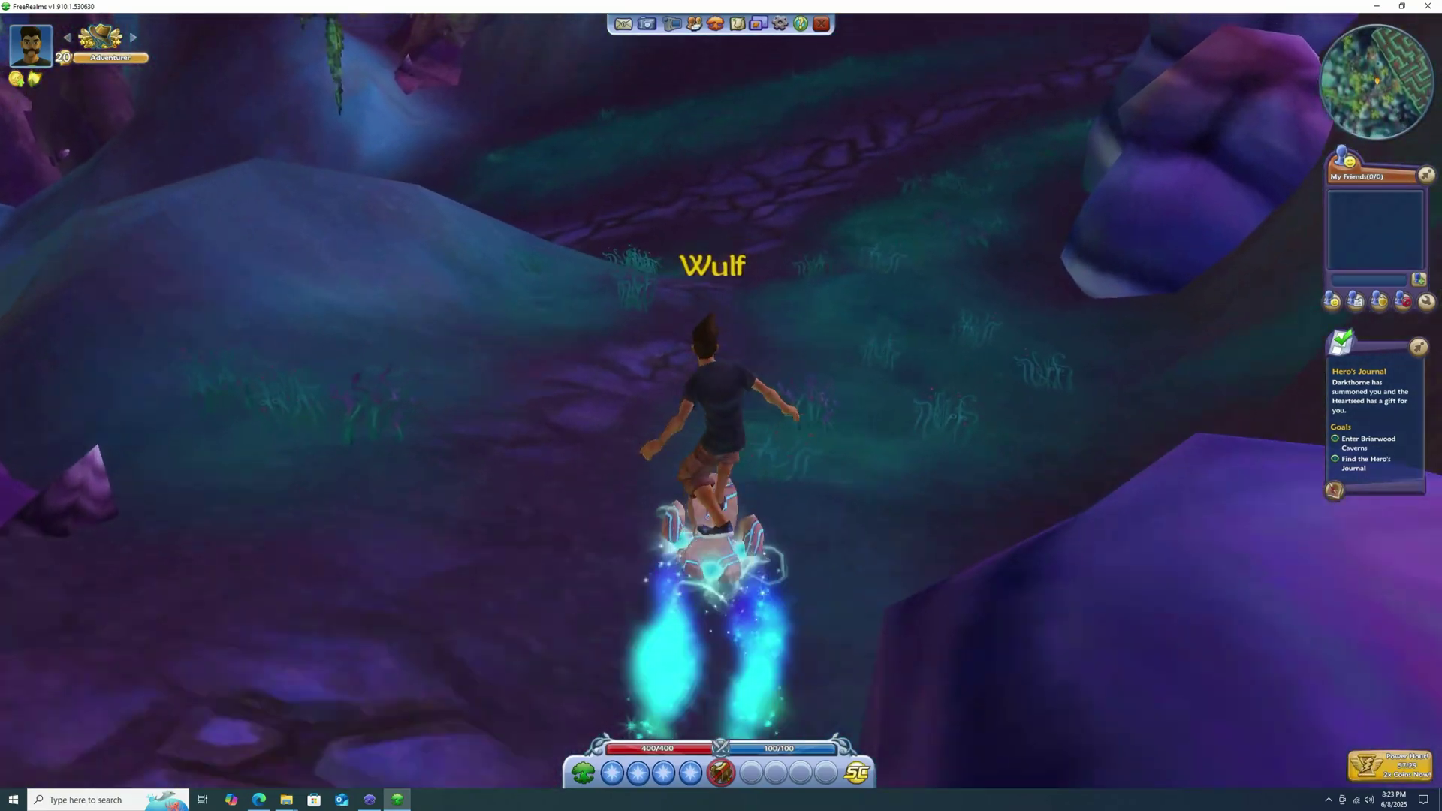
{"action": "key", "text": "w"}
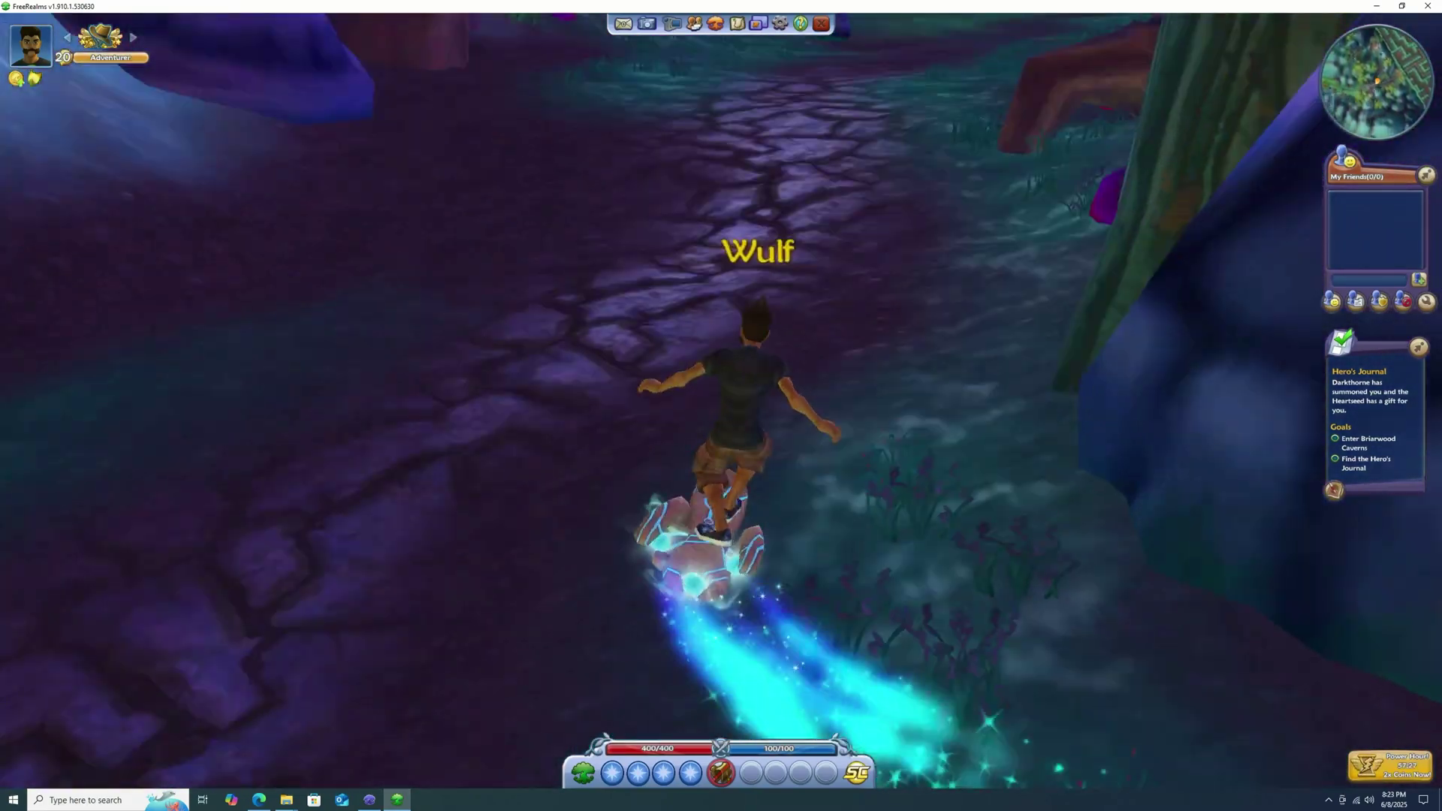
{"action": "key", "text": "w"}
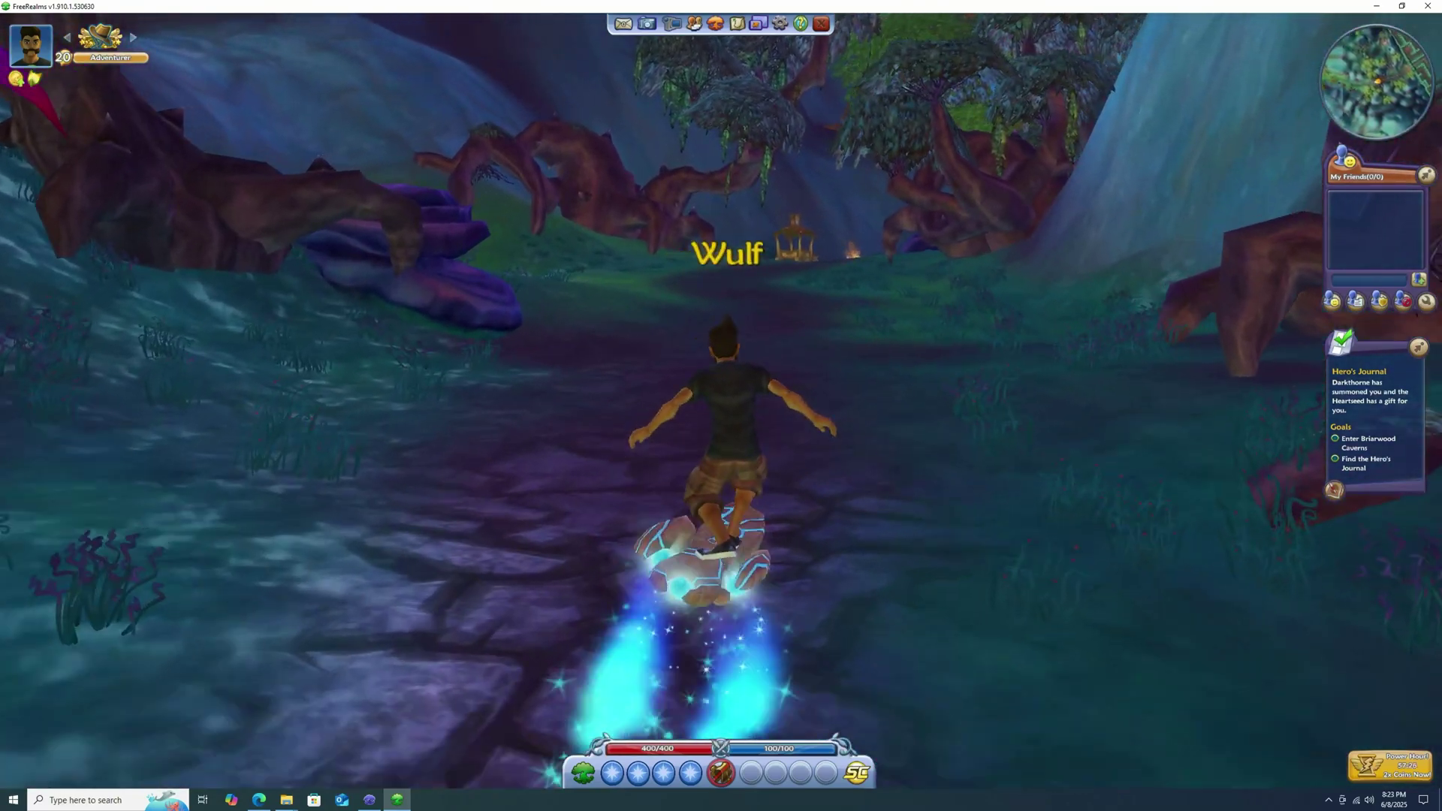
{"action": "key", "text": "w"}
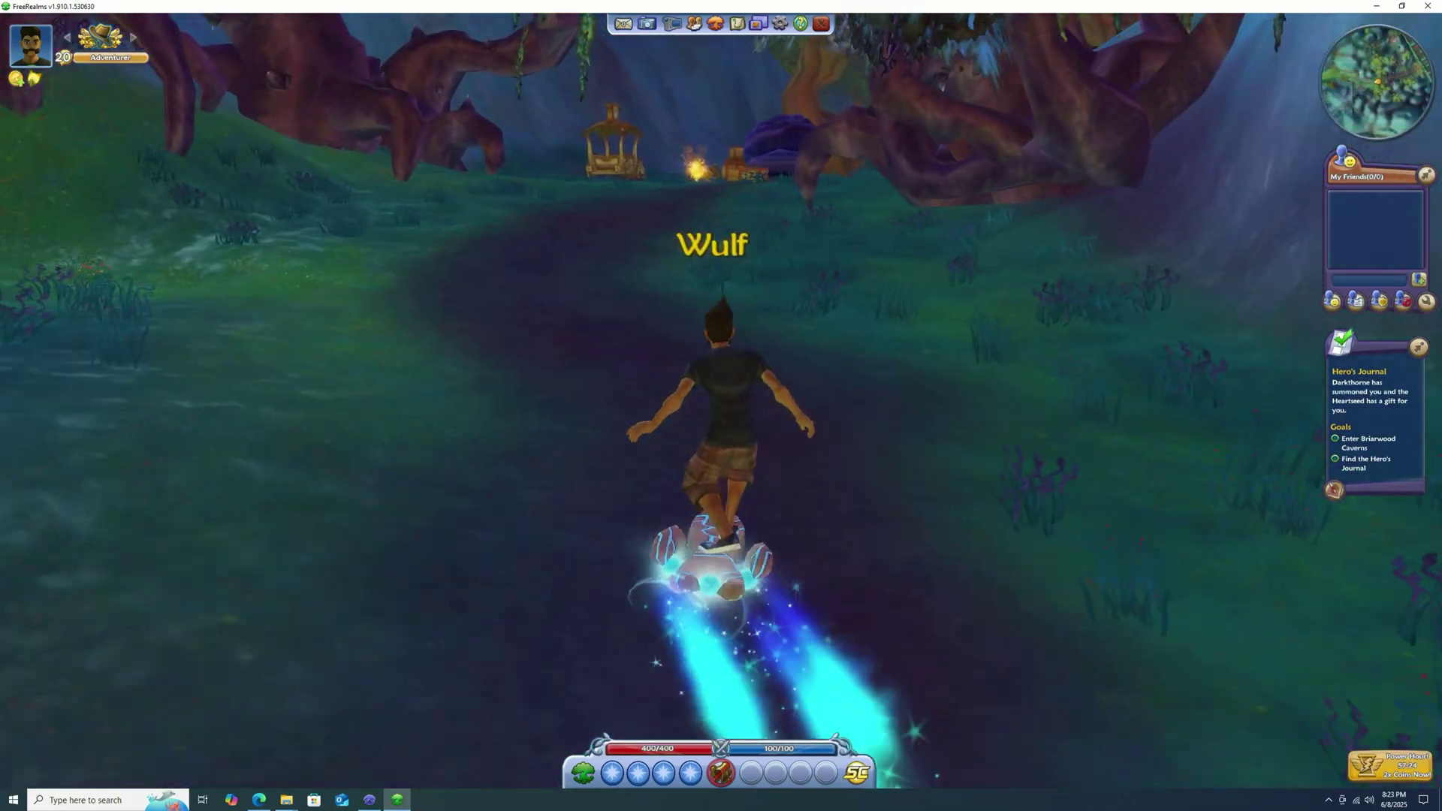
Step: Dismiss the hoverboard and run on foot toward the thorny vine arch with the green spiral emblem
{"action": "left_click", "coordinate": [720, 773]}
{"action": "key", "text": "w"}
{"action": "key", "text": "w"}
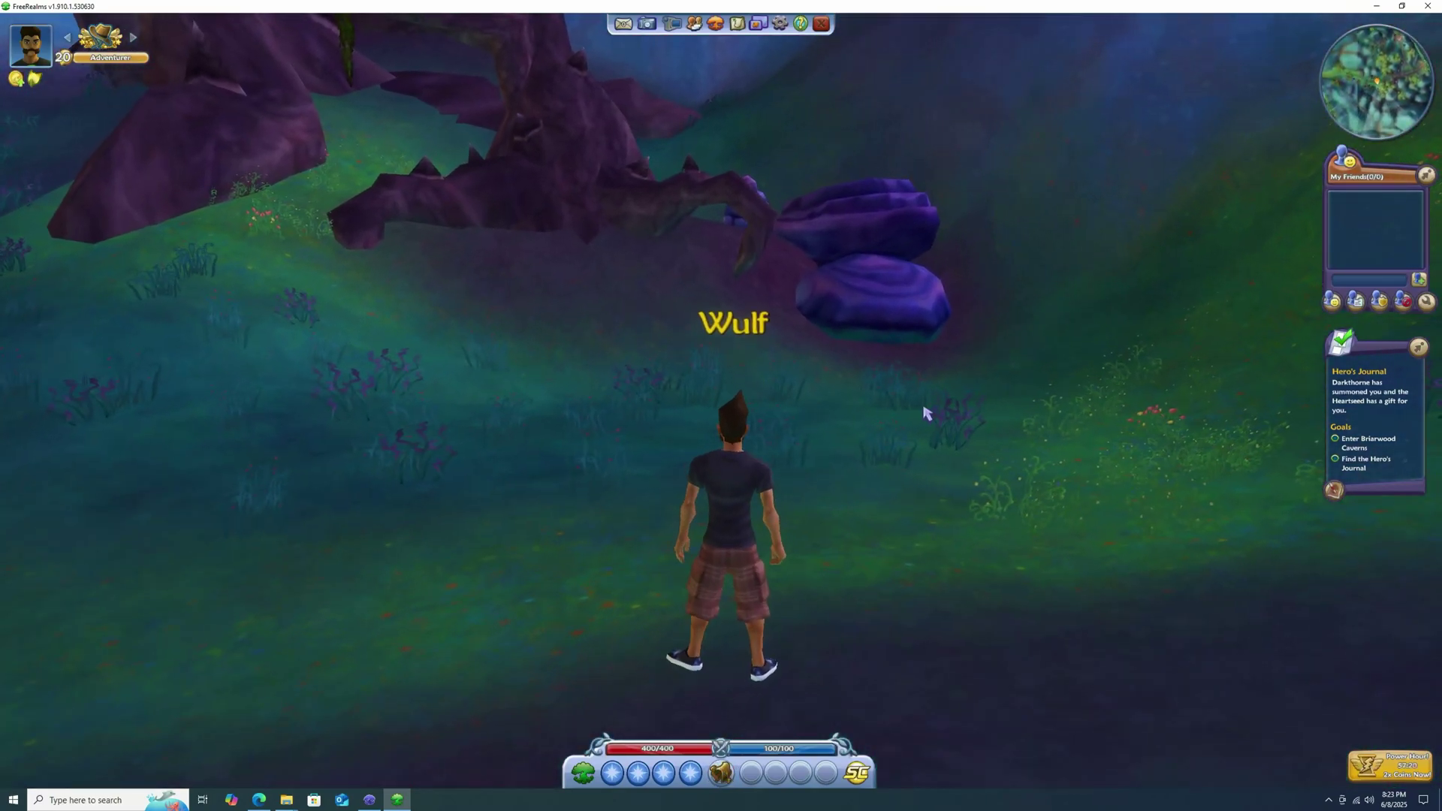
{"action": "key", "text": "d"}
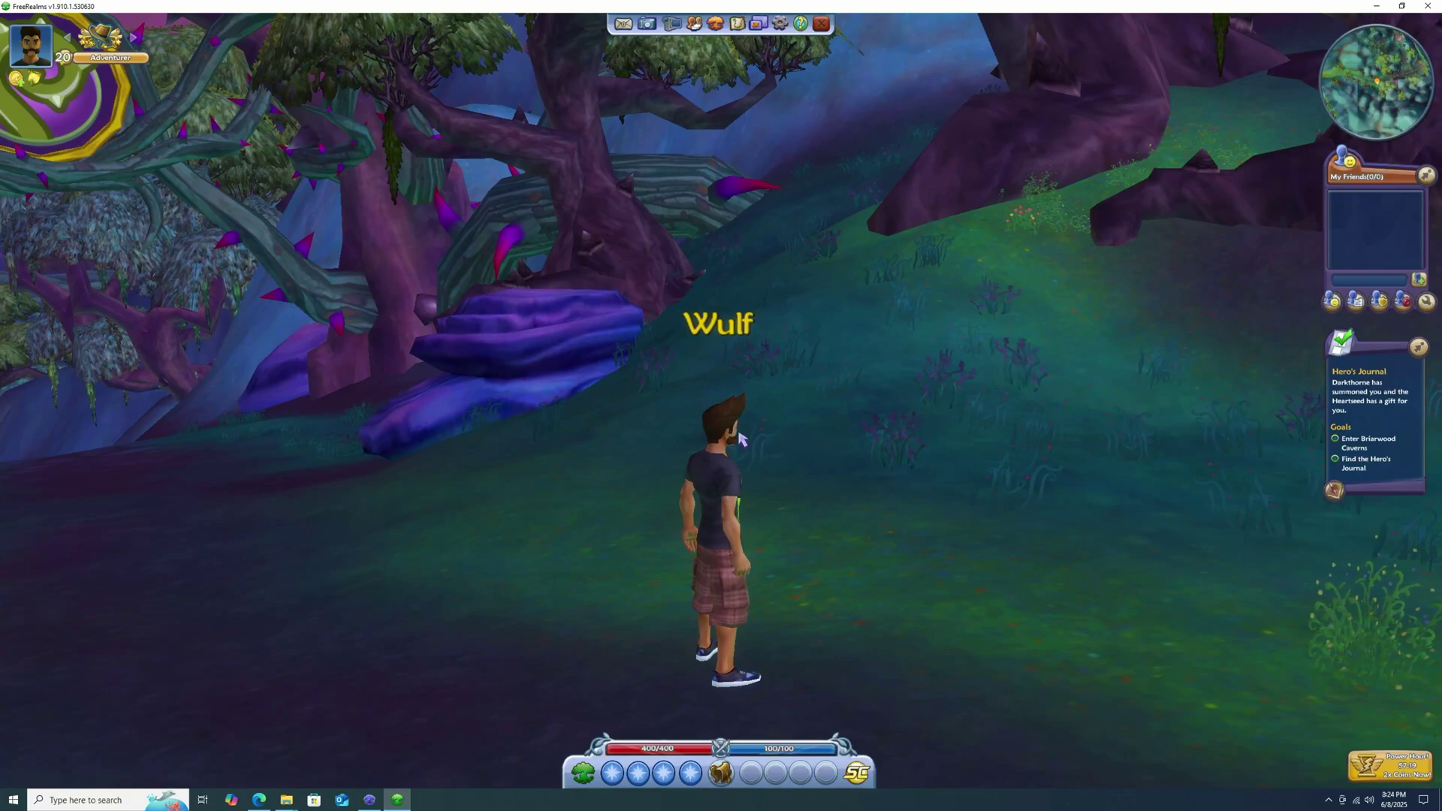
{"action": "key", "text": "a"}
{"action": "key", "text": "w"}
{"action": "key", "text": "d"}
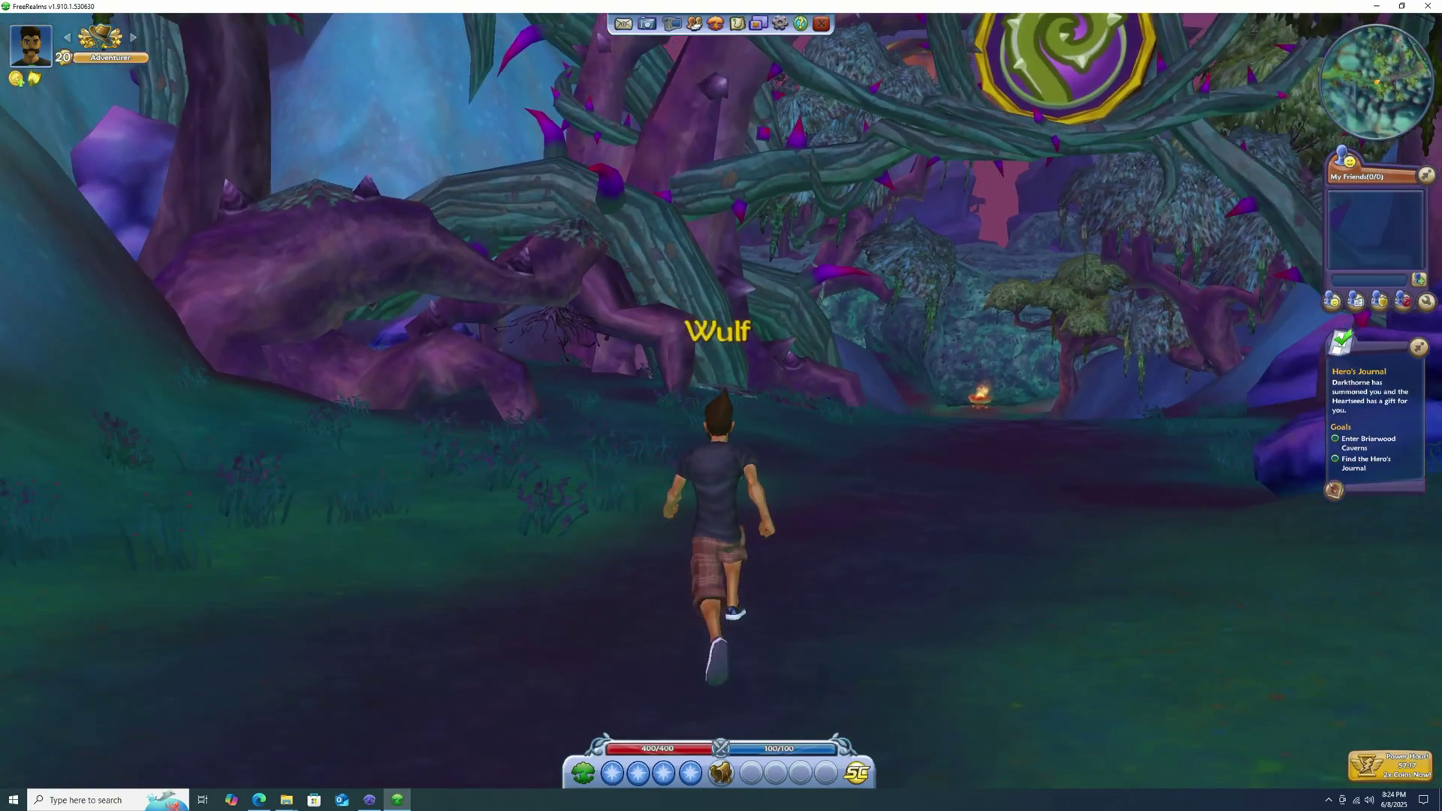